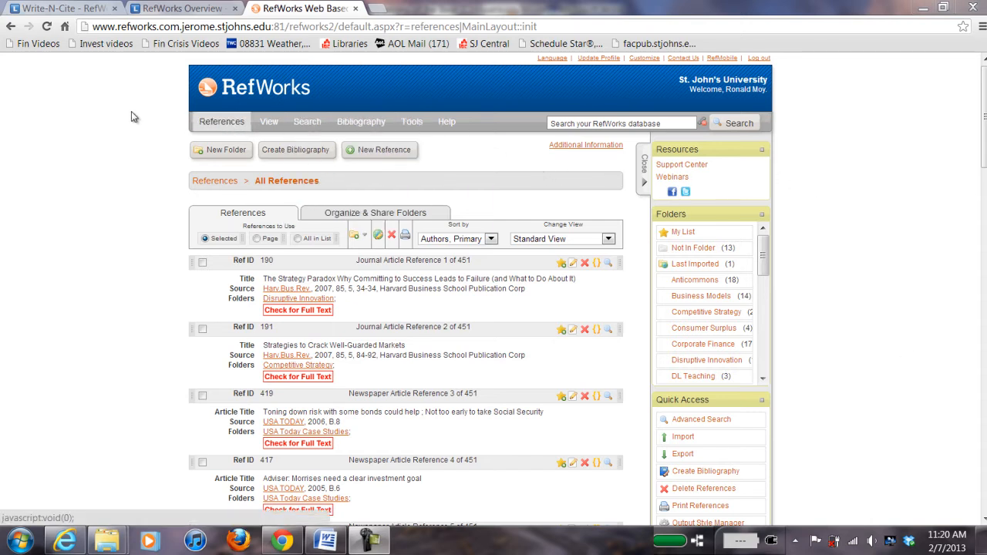
Step: Show the RefWorks Tools menu listing Write-N-Cite, RefGrab-It and Backup & Restore
mouse_move(412, 126)
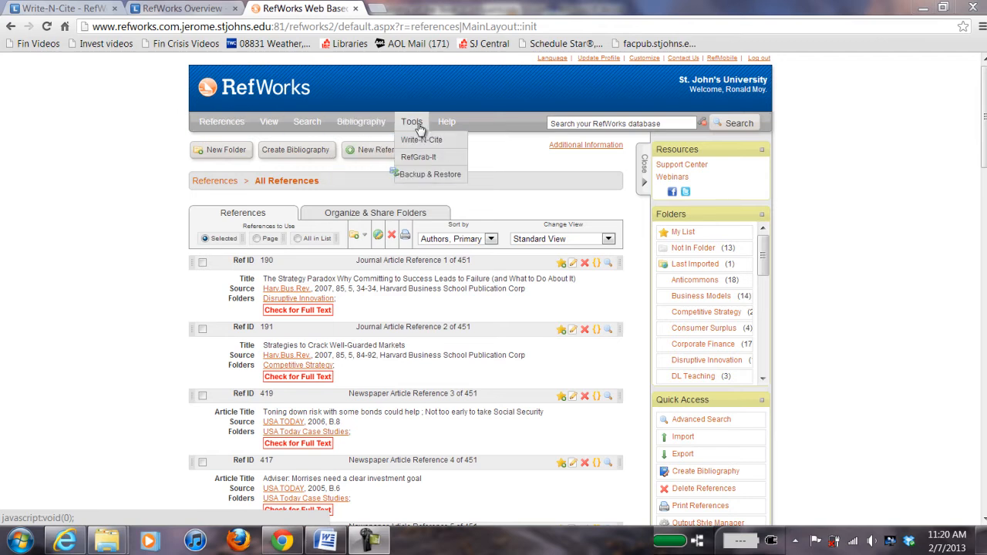
left_click(419, 138)
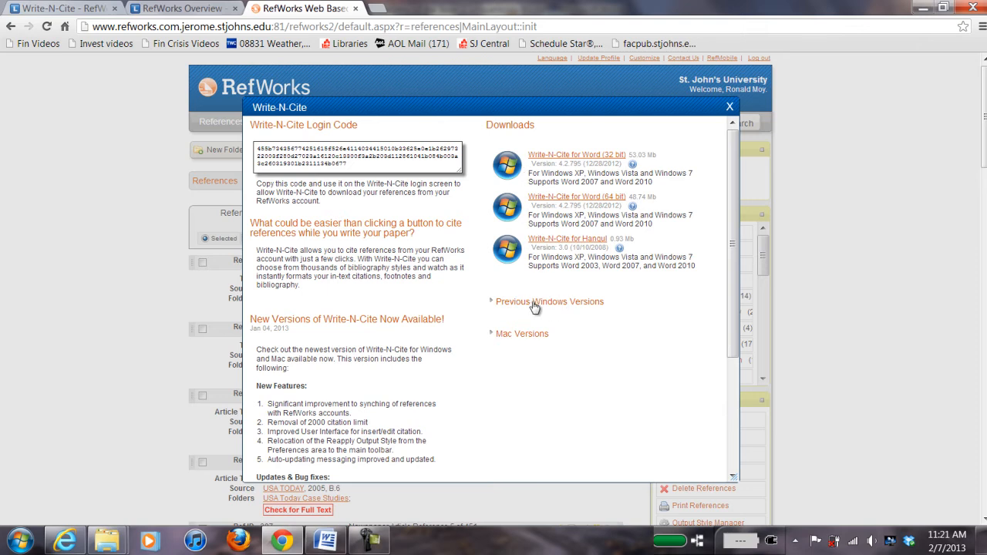
left_click(559, 303)
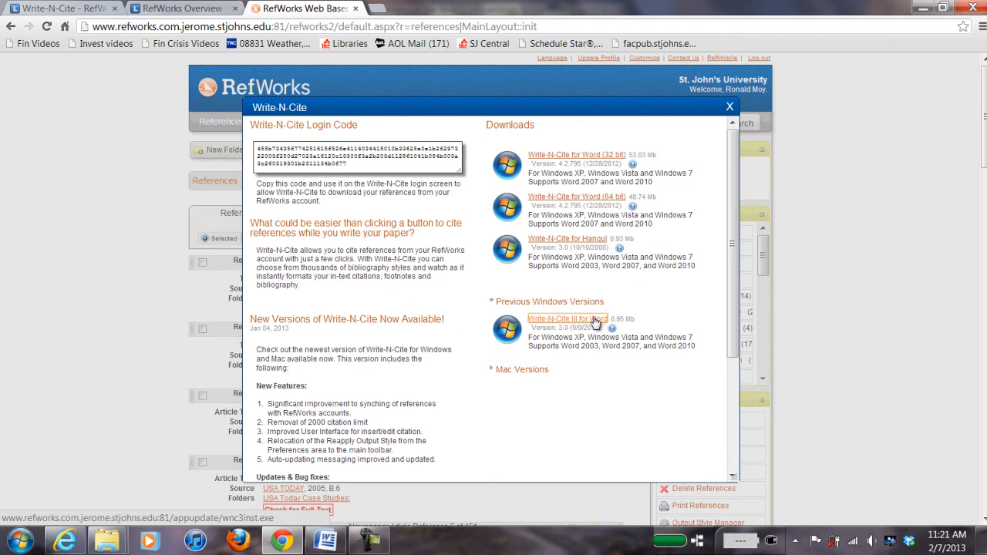
left_click(730, 107)
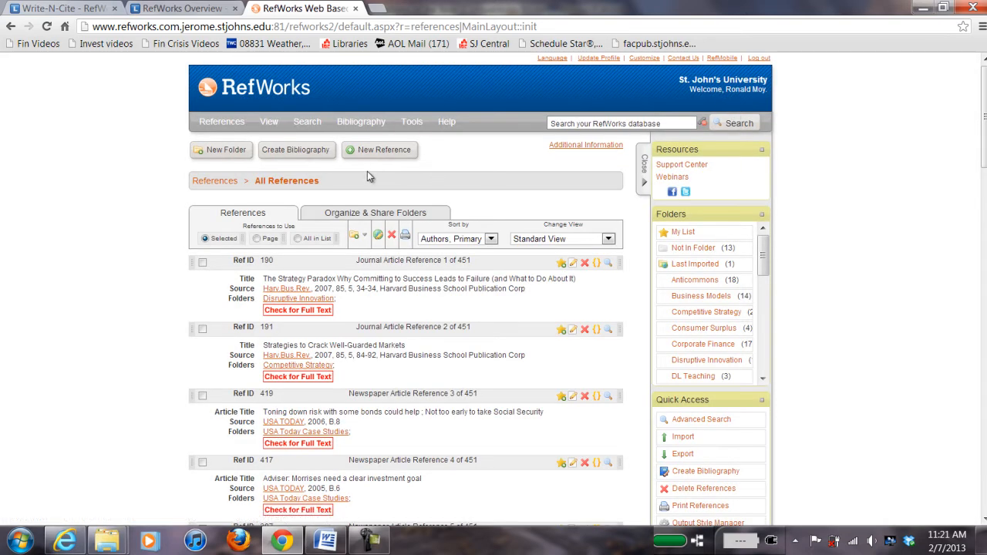
Step: Switch to the Write-N-Cite campus guide, view its RefWorks Overview page, then return
left_click(71, 10)
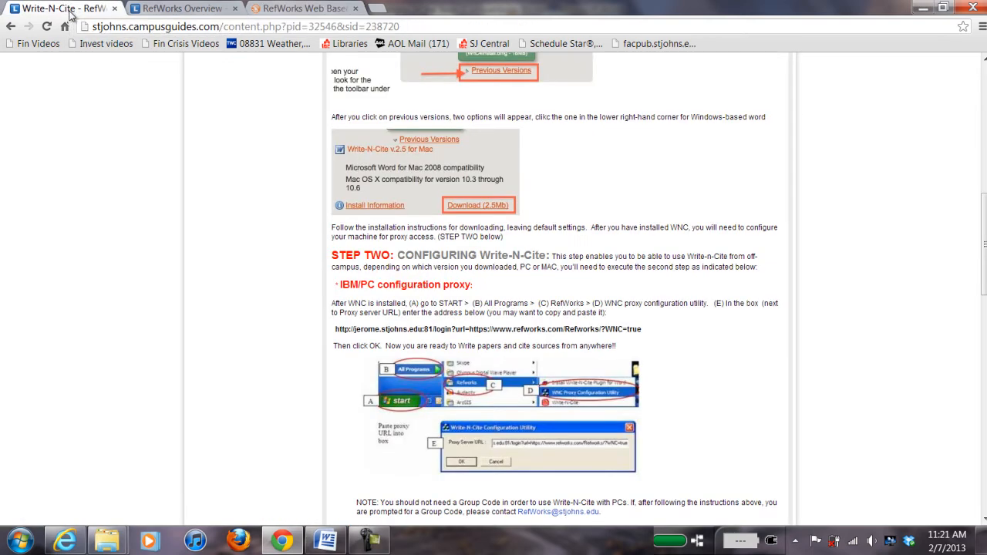
scroll(224, 131, "up", 6)
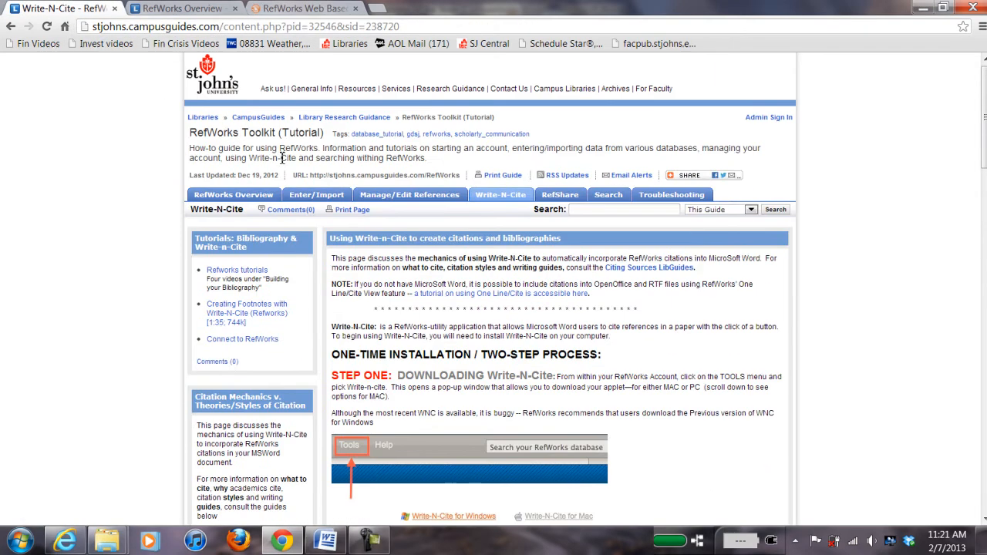
left_click(232, 198)
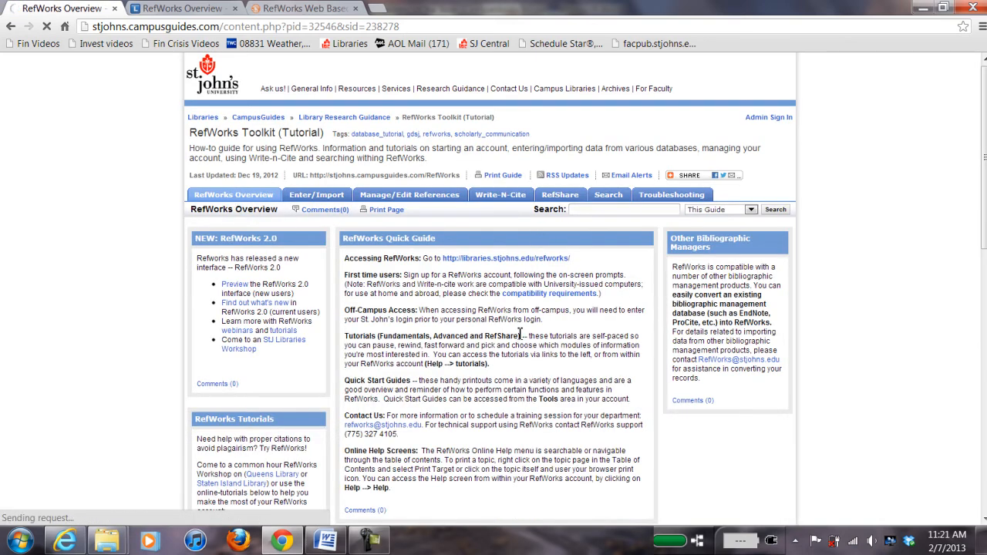
left_click(501, 199)
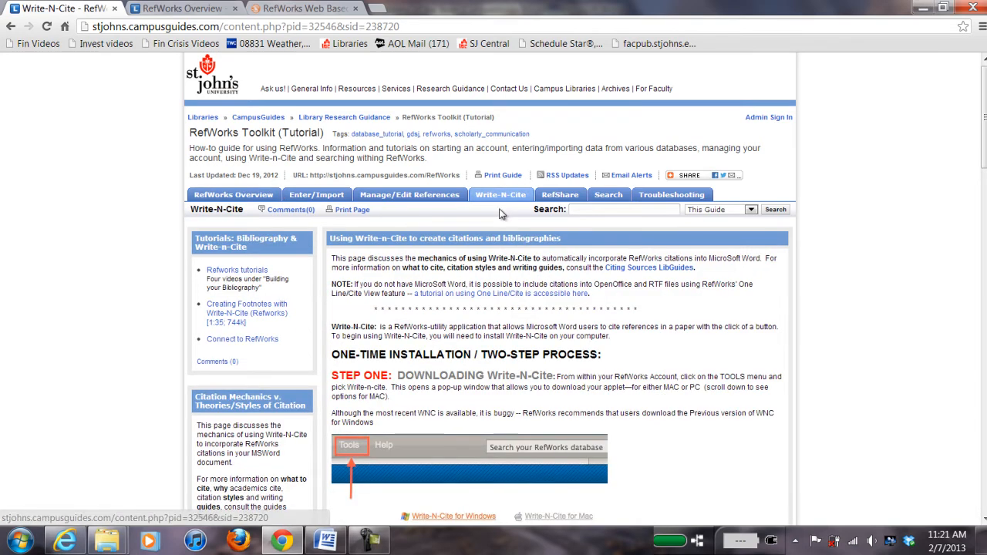
Step: Scroll the Write-N-Cite guide down to Step Two's IBM/PC proxy configuration instructions
scroll(524, 236, "down", 1)
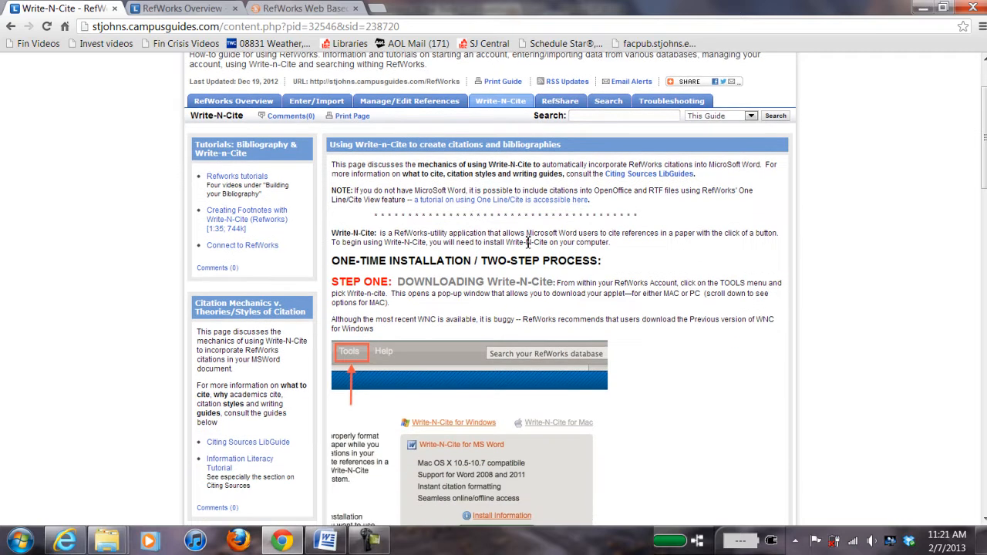
scroll(529, 242, "down", 1)
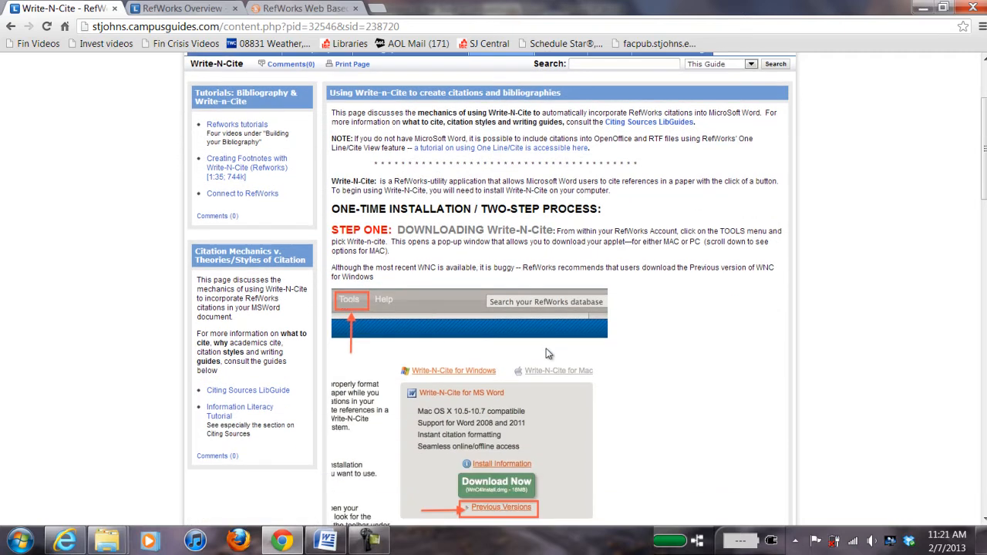
scroll(559, 376, "down", 1)
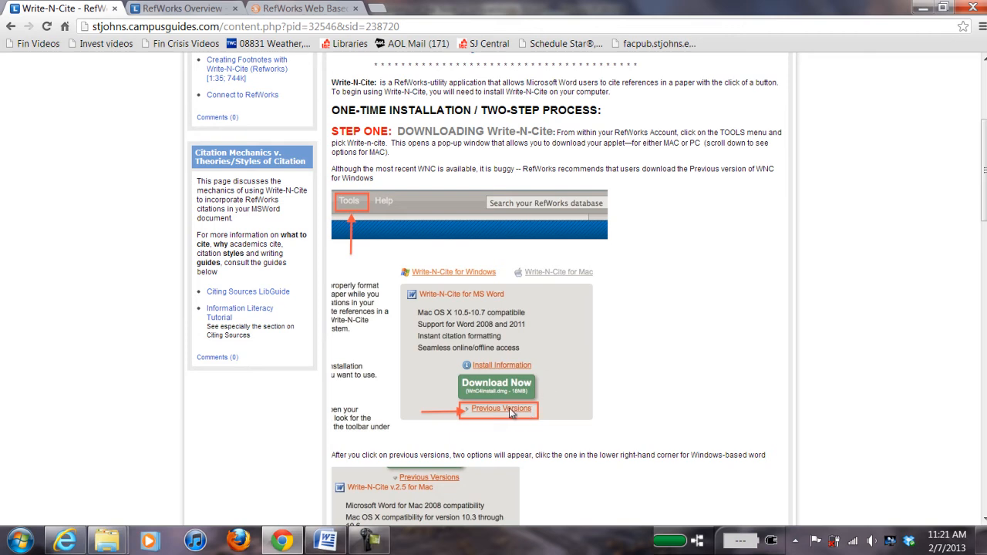
scroll(522, 331, "down", 1)
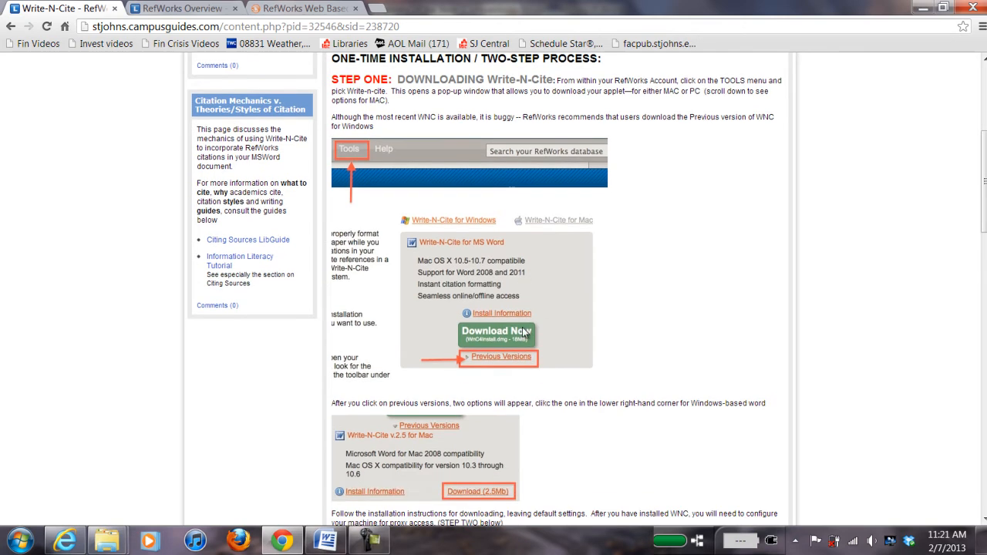
scroll(555, 354, "down", 1)
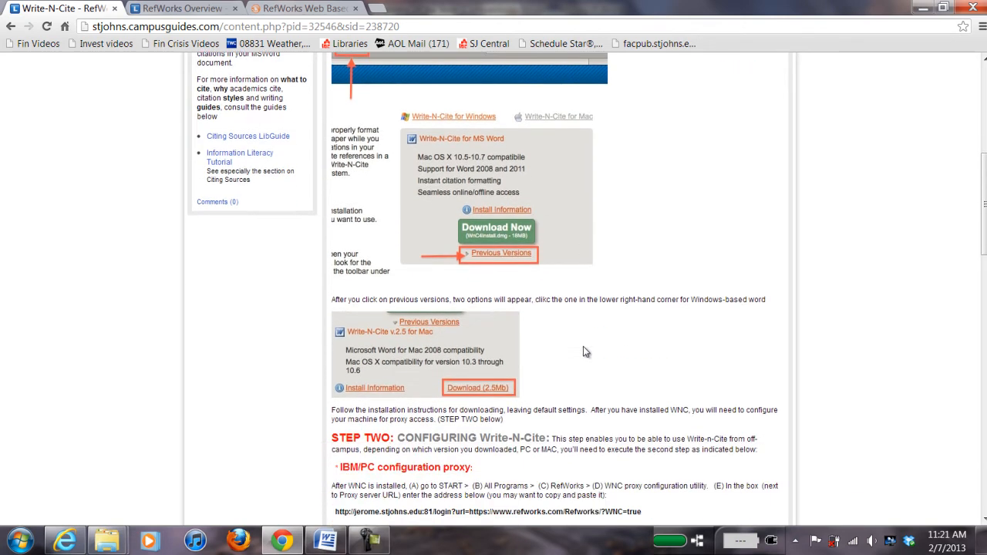
scroll(584, 350, "down", 1)
scroll(582, 352, "down", 1)
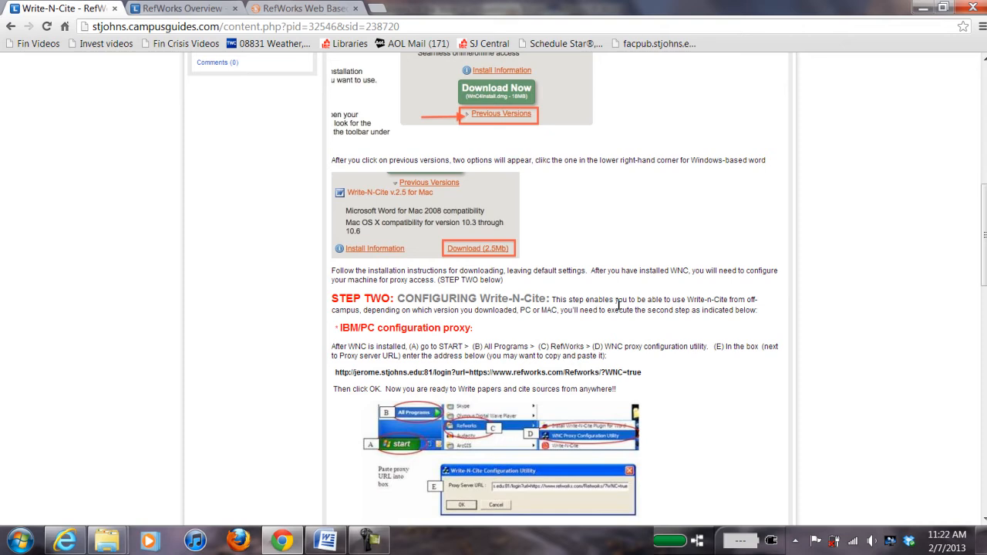
scroll(717, 286, "down", 2)
scroll(717, 291, "down", 1)
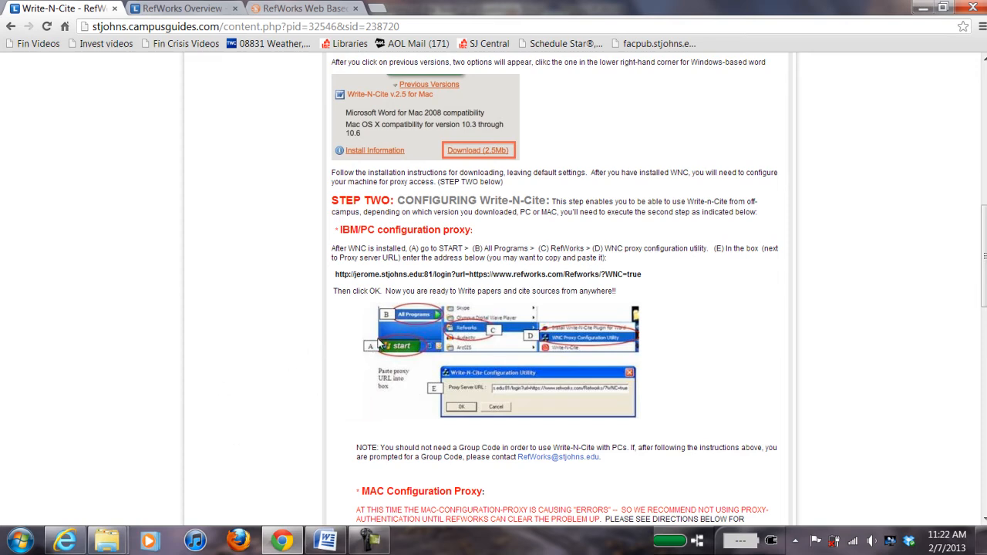
left_click(23, 543)
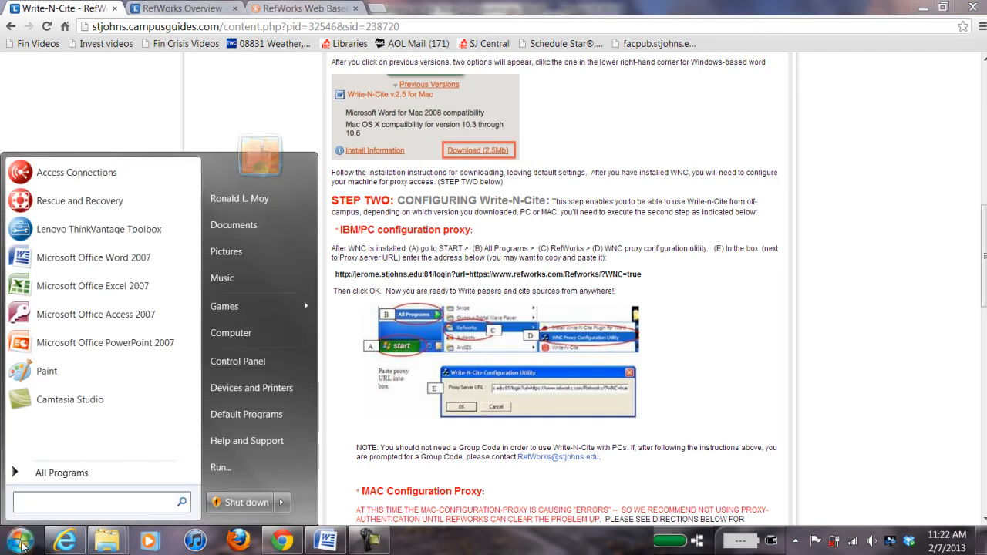
left_click(62, 475)
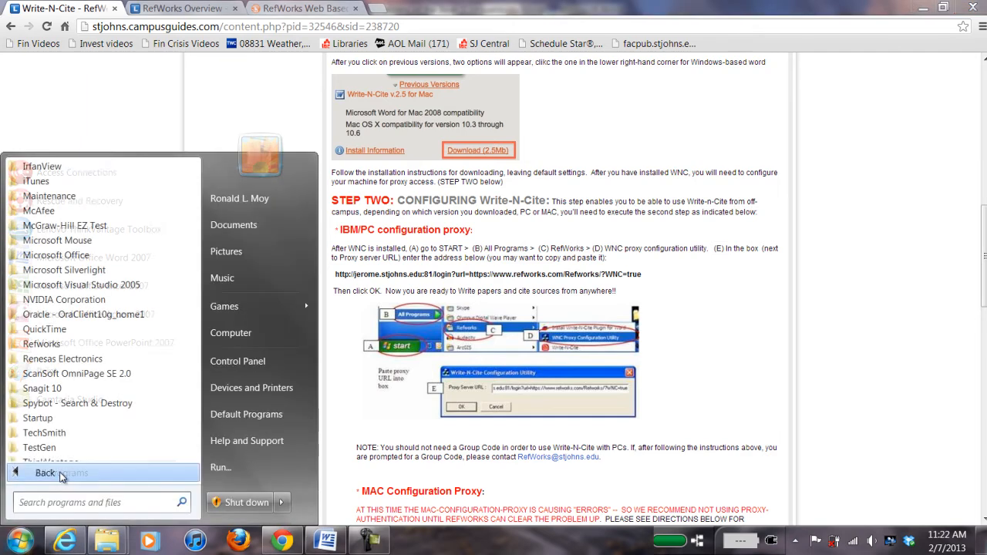
left_click(49, 346)
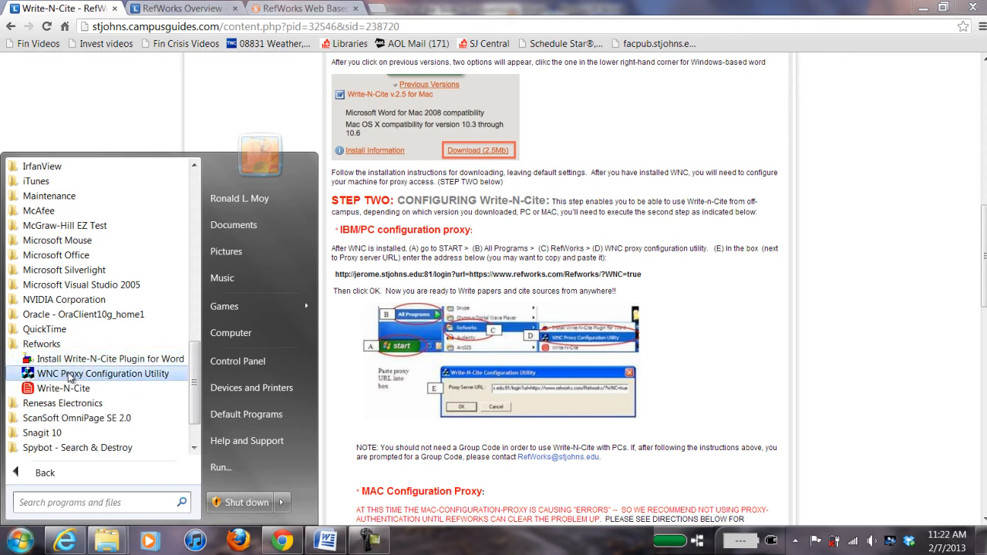
left_click(69, 374)
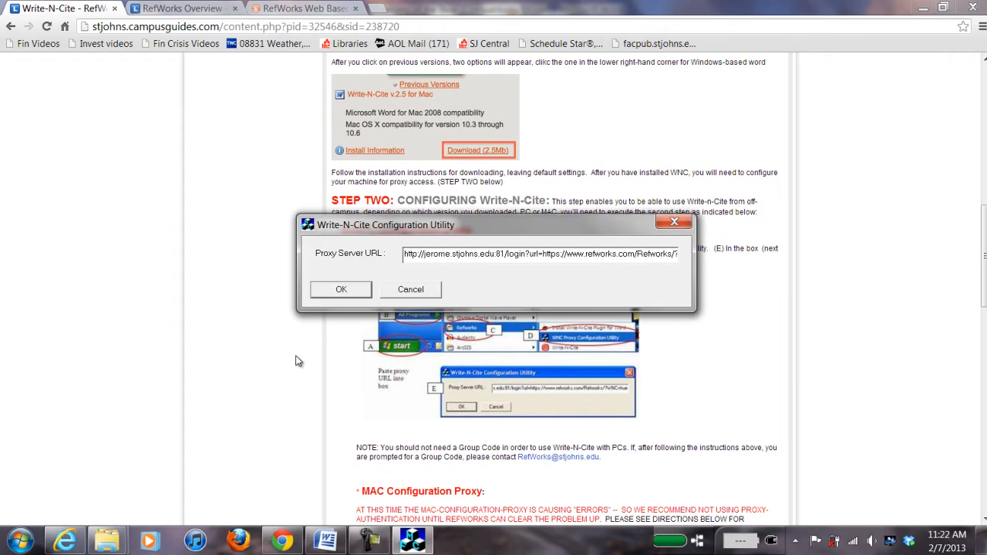
left_click(413, 295)
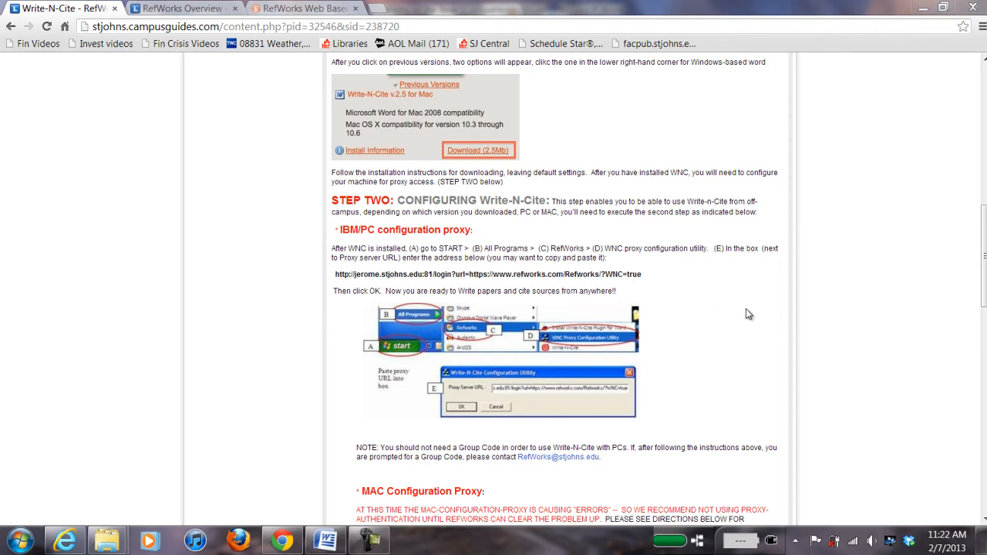
Step: Minimize Chrome and Word to reach the desktop, leaving the cursor in the opening paragraph
left_click(312, 8)
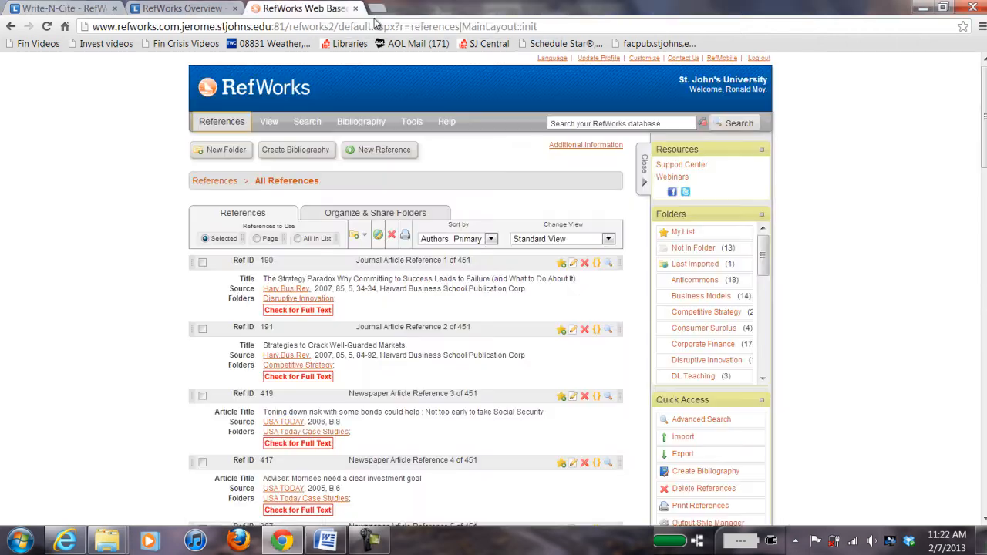
left_click(923, 8)
left_click(297, 175)
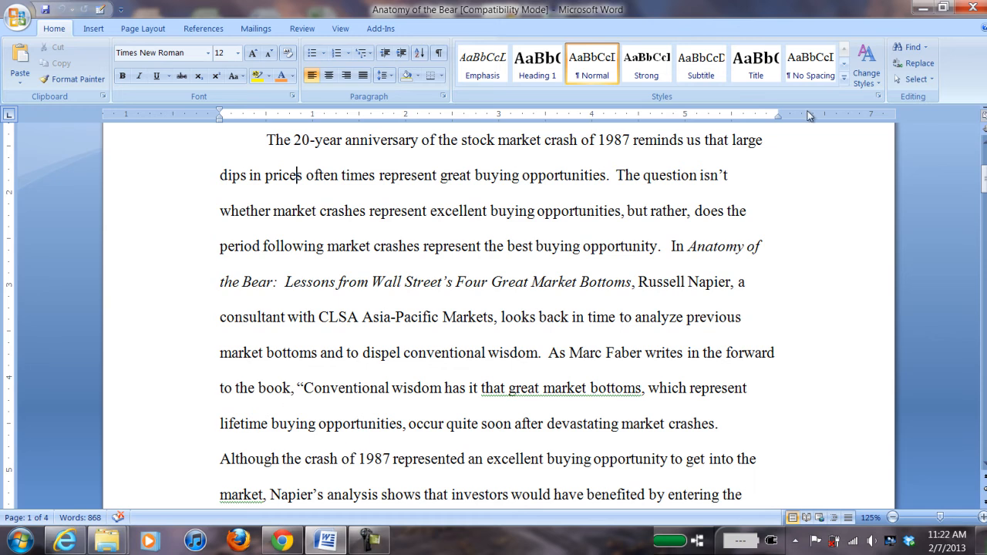
left_click(922, 9)
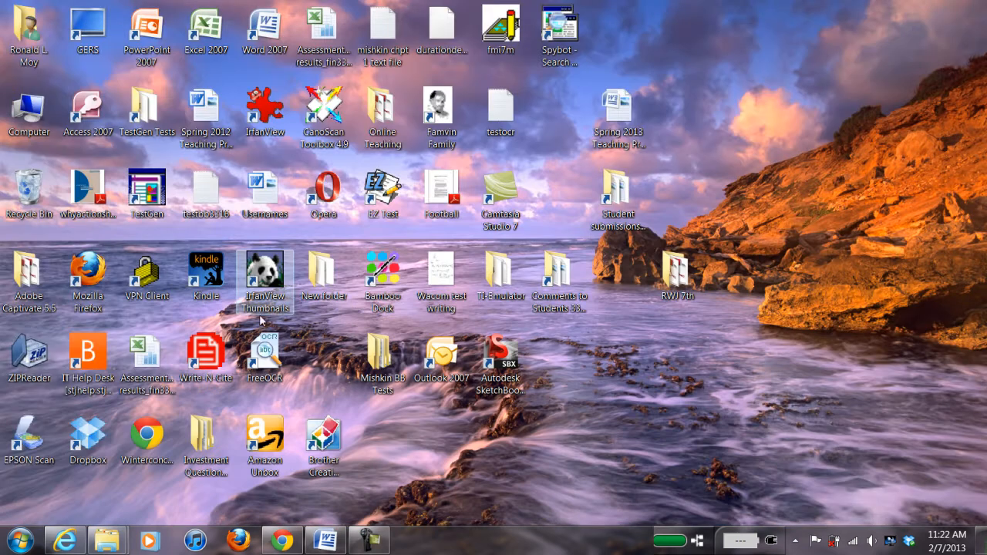
Step: Launch Write-N-Cite III, sign in with the library proxy credentials, accept the alert, then log in to RefWorks
double_click(206, 357)
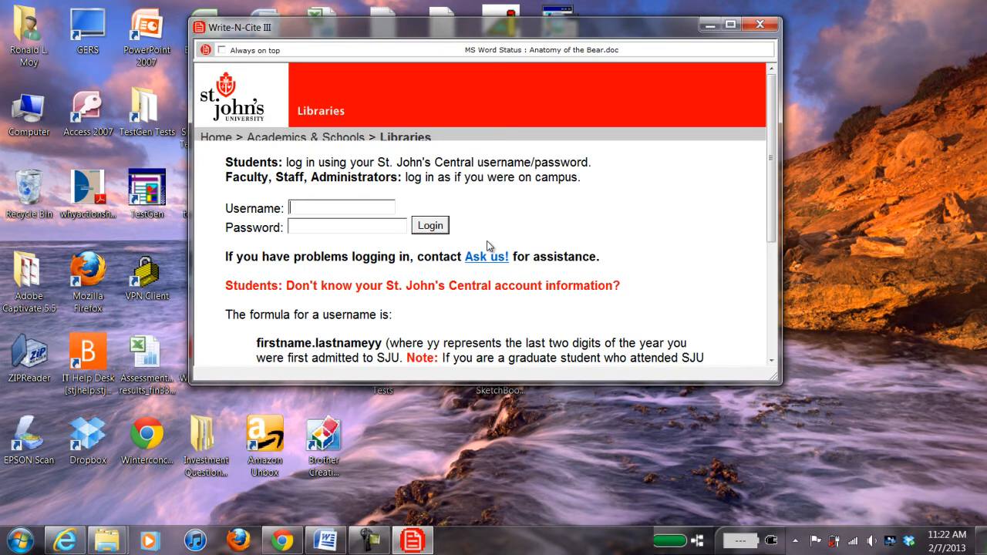
type("moyr•••••••••••")
key("Return")
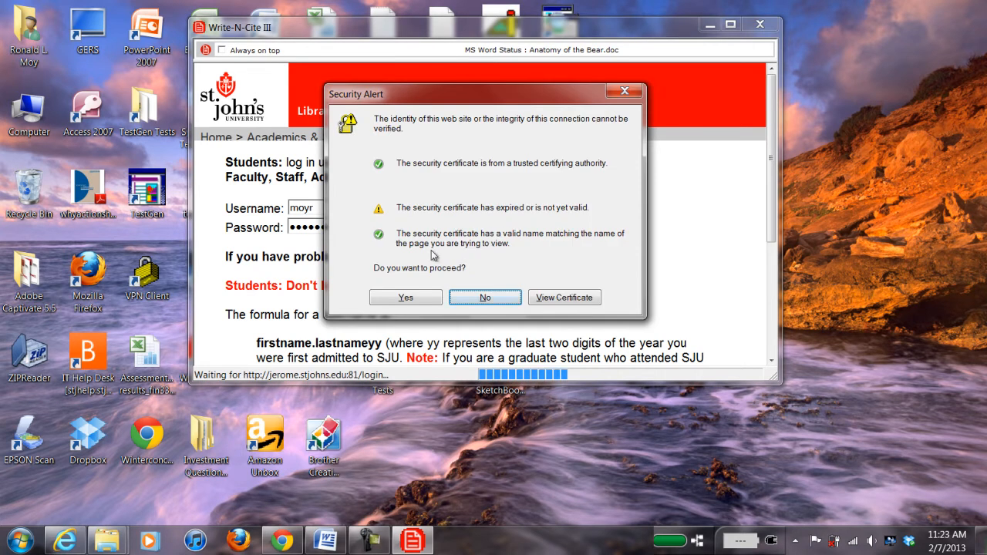
left_click(404, 298)
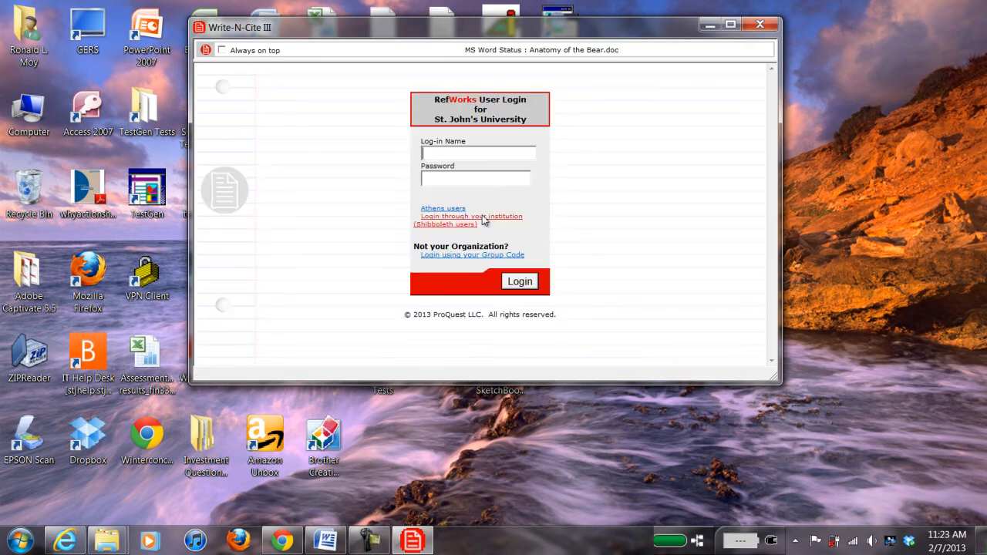
type("rlm")
type("•••••")
left_click(515, 279)
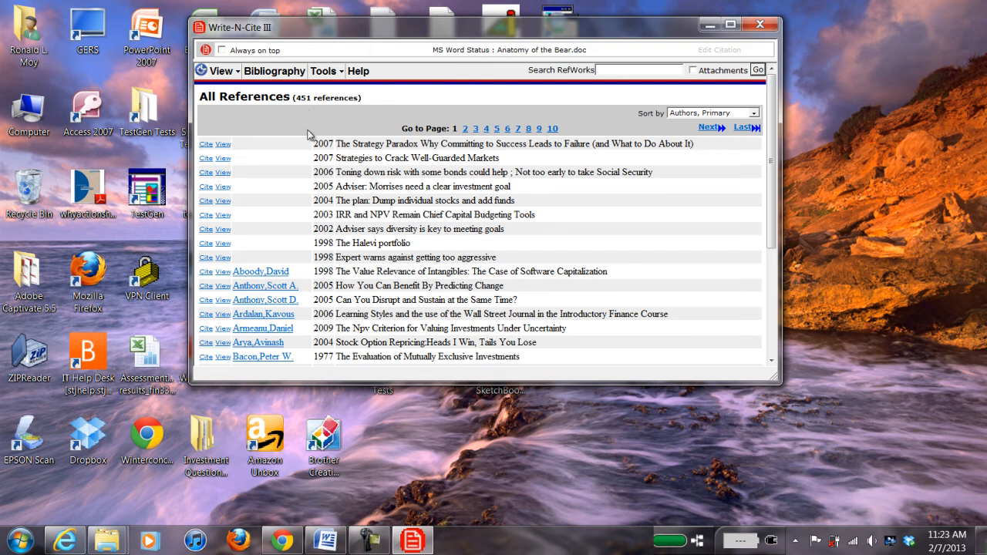
Step: List the Competitive Strategy folder's 29 references, then bring Anatomy of the Bear forward
left_click(222, 77)
mouse_move(222, 70)
mouse_move(225, 90)
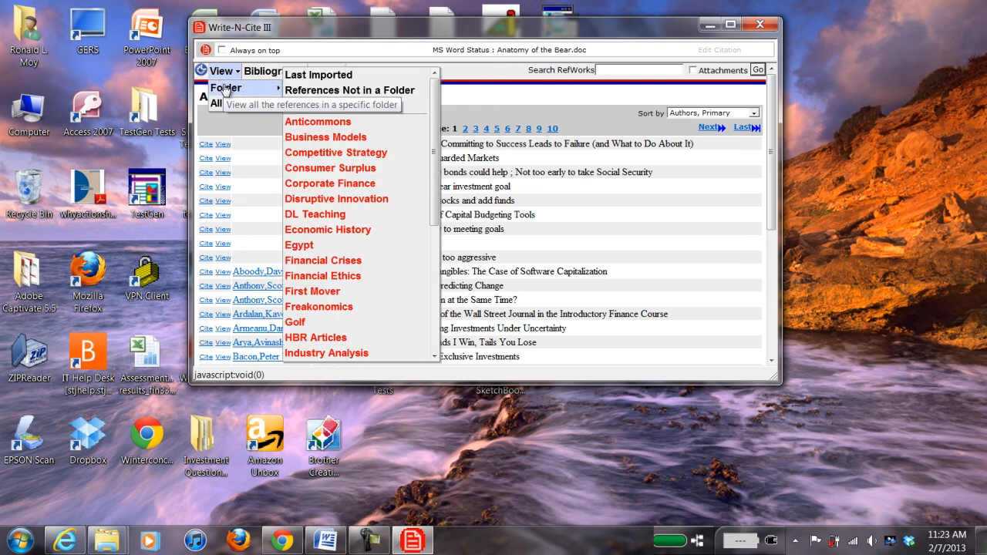
left_click(370, 152)
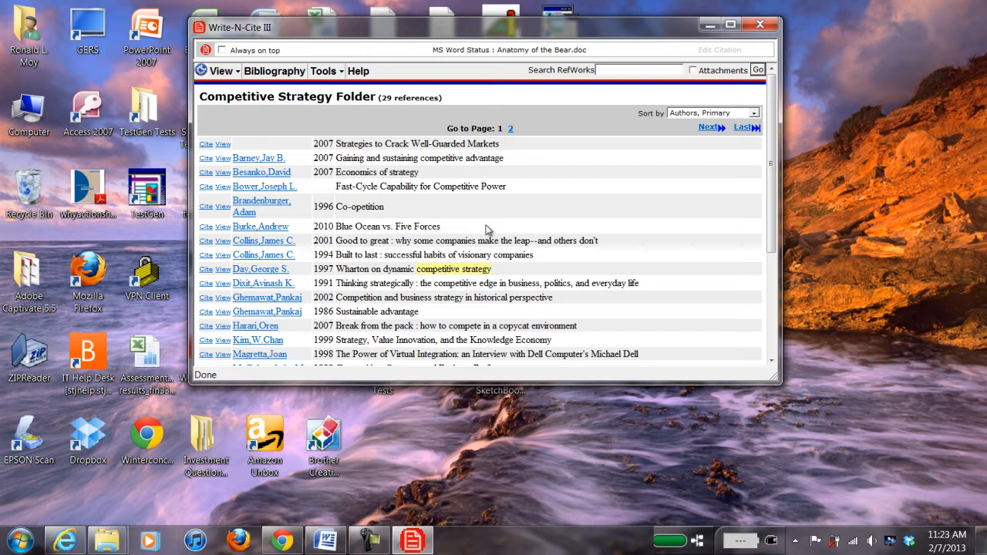
left_click_drag(506, 34, 694, 133)
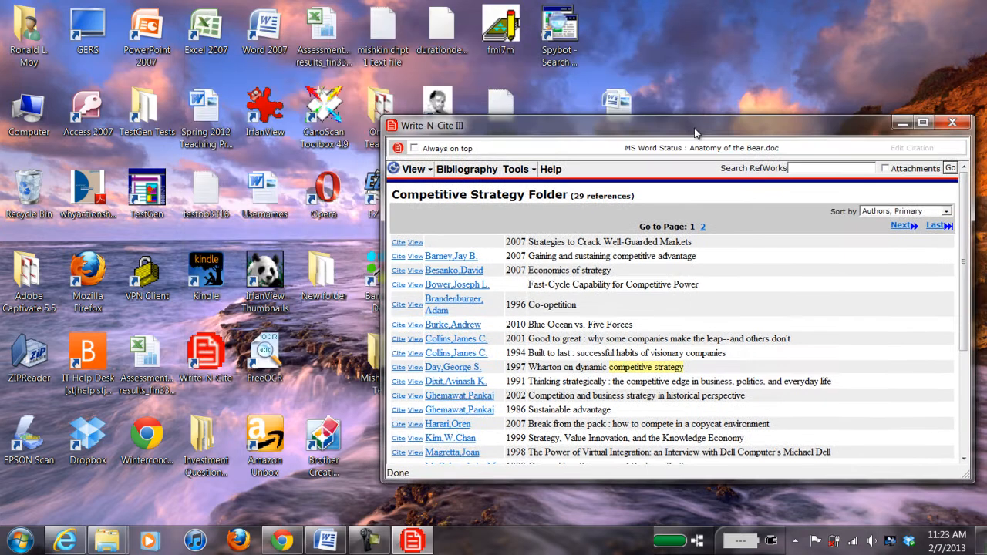
left_click(327, 544)
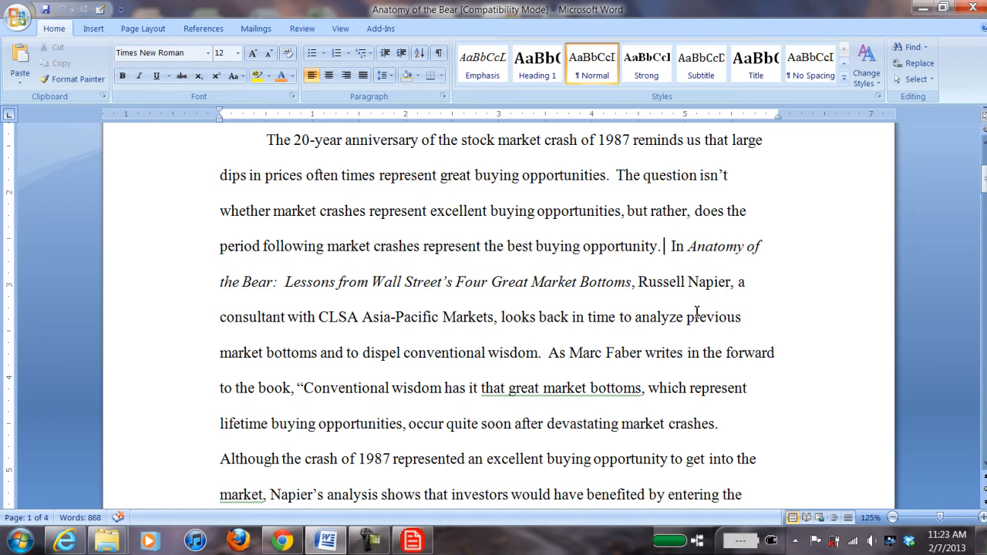
Step: Cite the 2001 'Good to great' reference in the opening paragraph
left_click(416, 541)
scroll(490, 384, "down", 2)
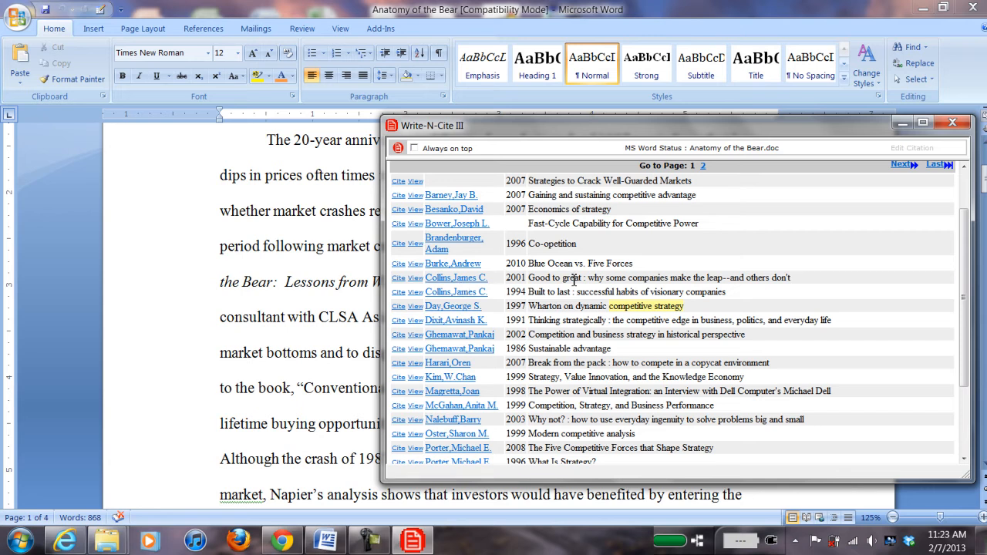
left_click(398, 277)
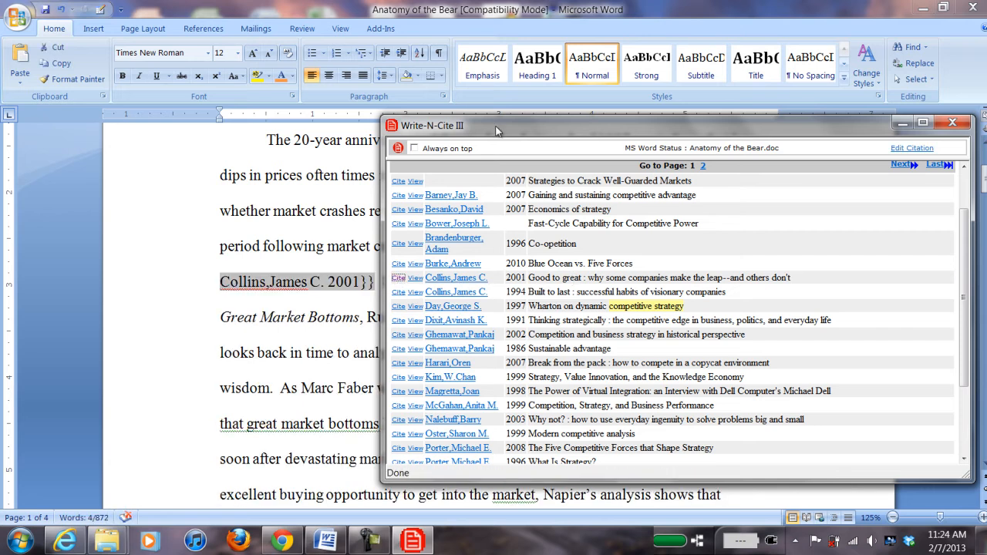
left_click_drag(496, 127, 504, 155)
left_click(175, 166)
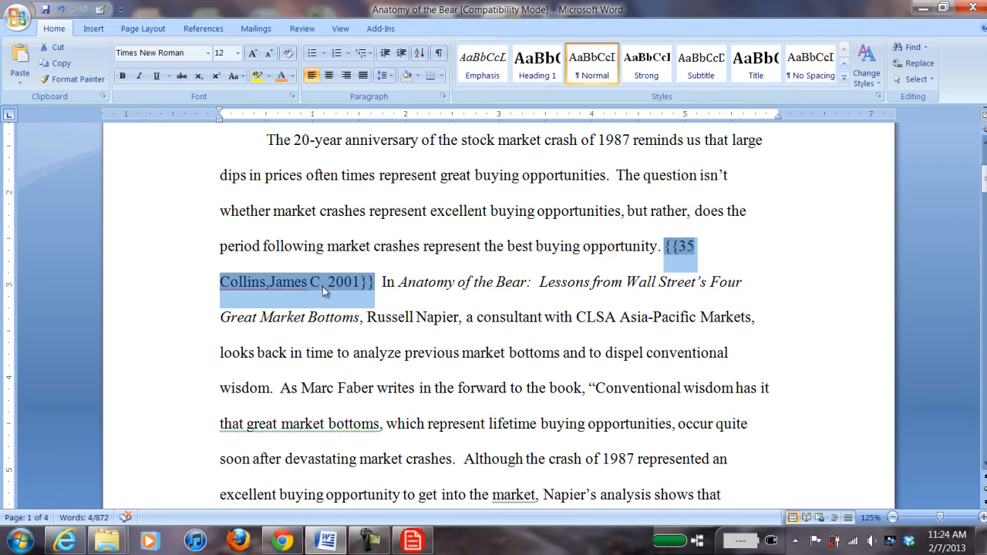
Step: Cite the 1999 'Modern competitive analysis' reference after 'devastating market crashes.'
scroll(660, 286, "down", 2)
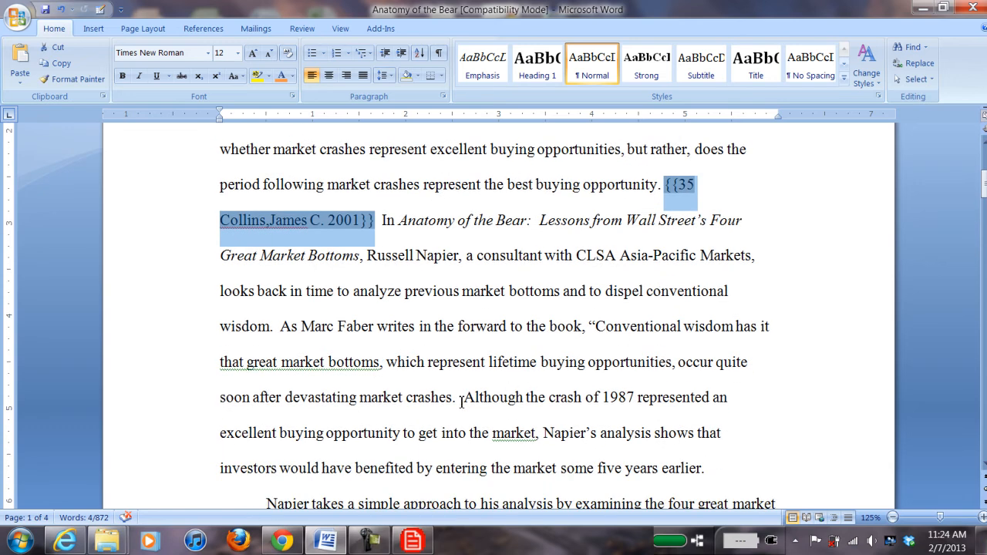
left_click(460, 400)
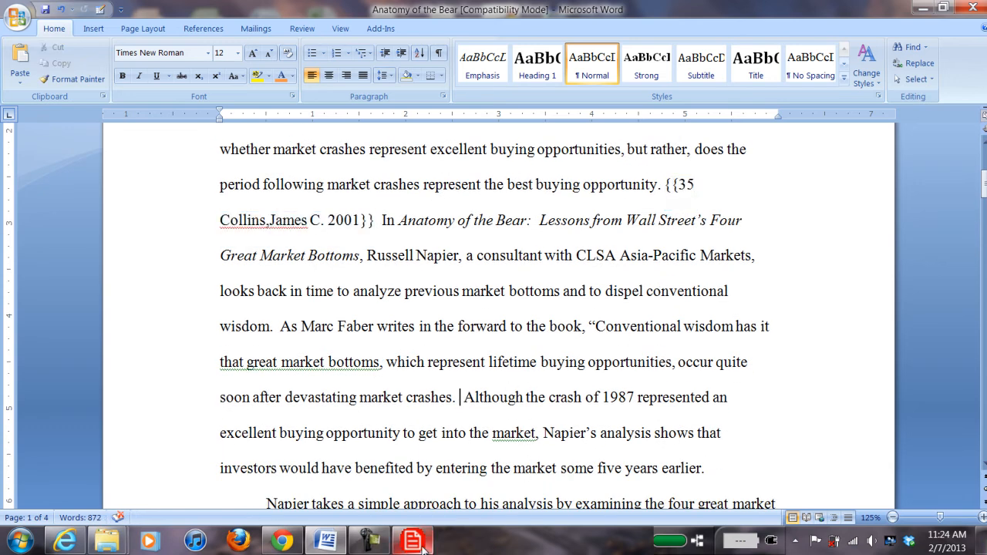
left_click(413, 542)
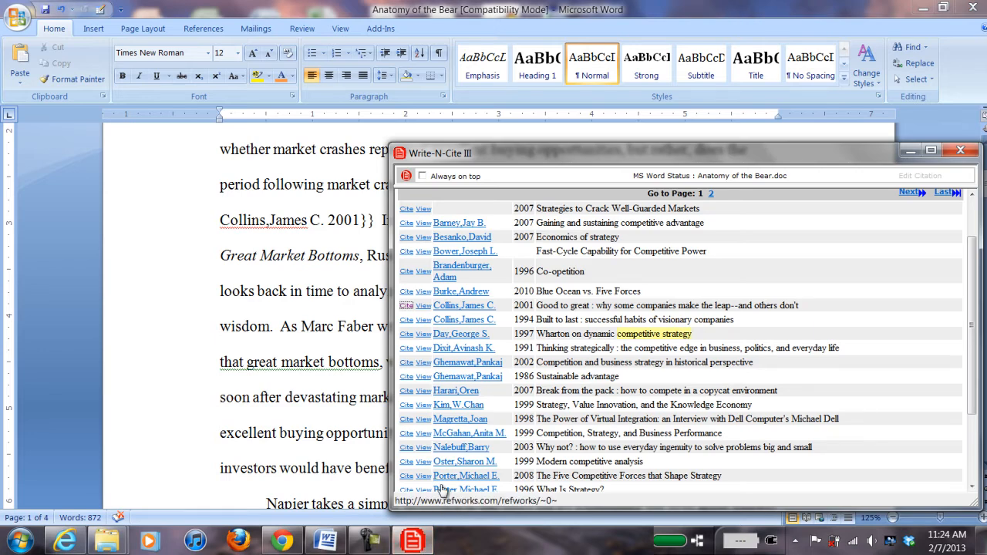
left_click(407, 461)
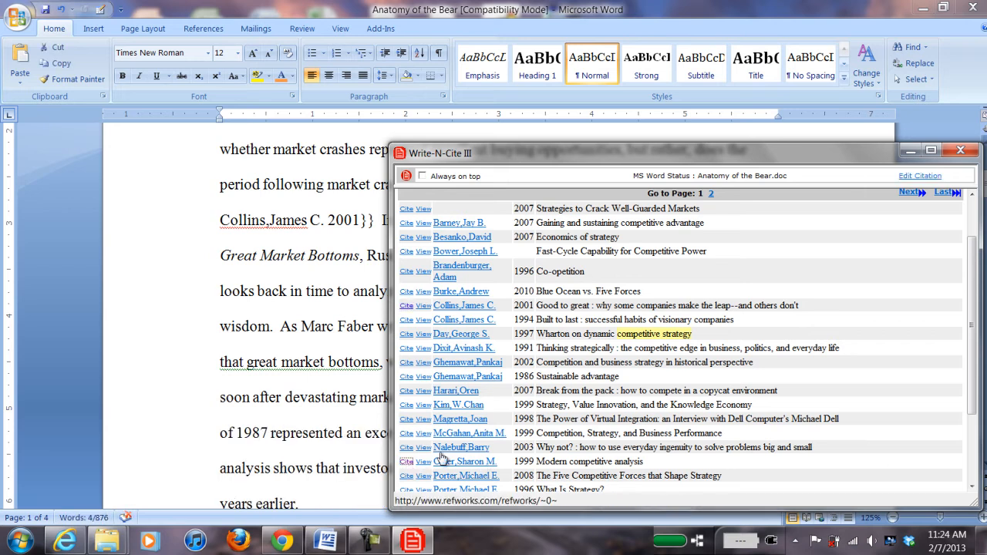
left_click_drag(544, 167, 497, 481)
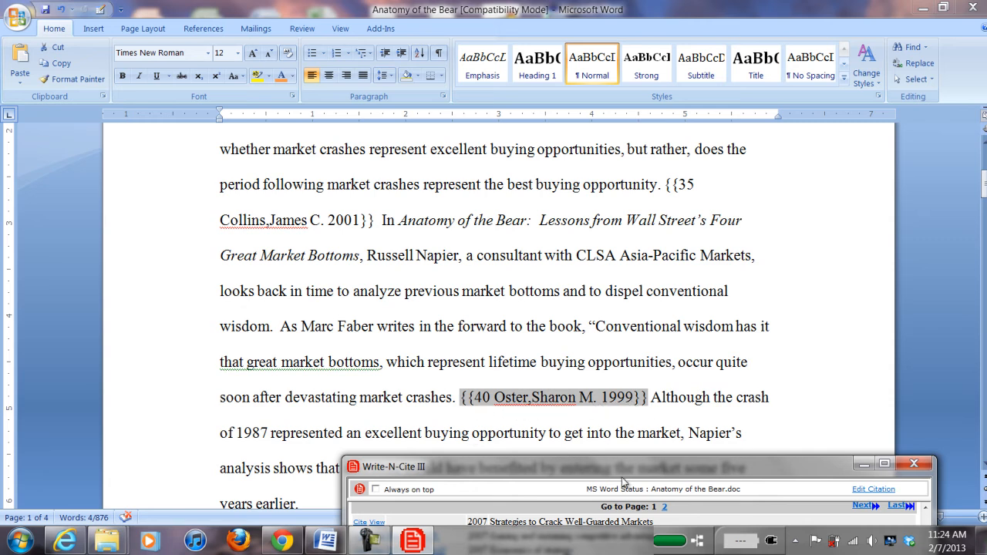
left_click_drag(622, 465, 629, 110)
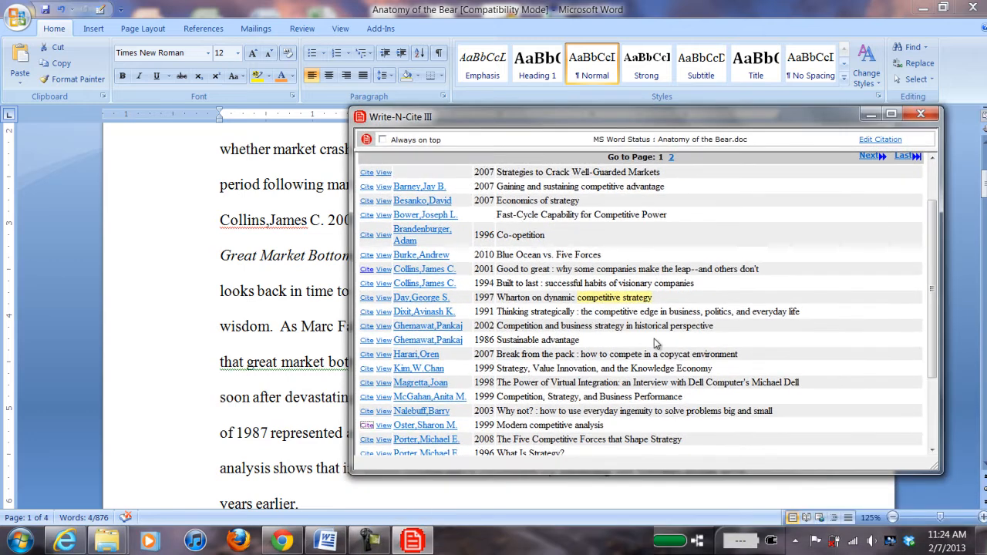
scroll(656, 339, "down", 1)
Step: Cite Porter's 1979 'How competitive forces shape strategy' after 'years earlier.'
left_click(268, 411)
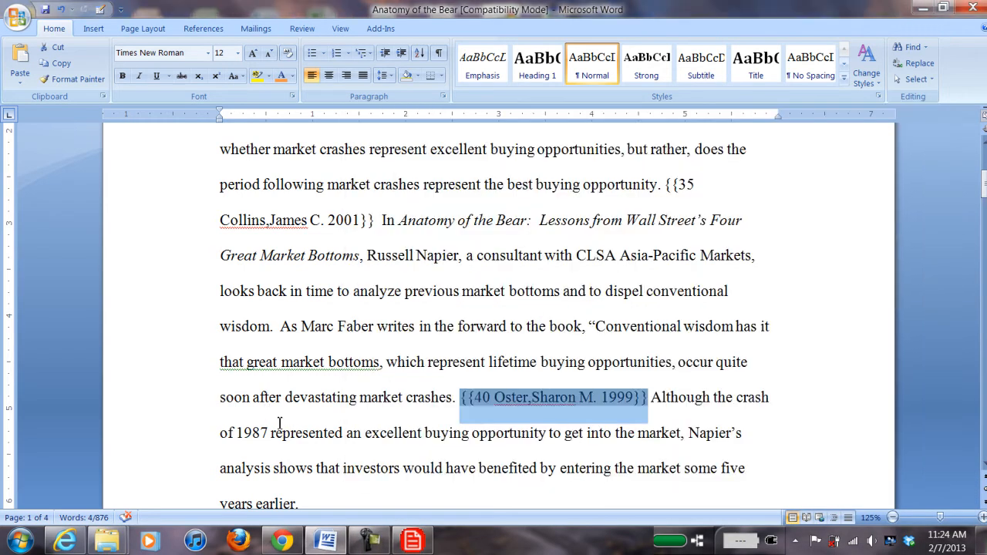
scroll(343, 486, "down", 1)
left_click(333, 468)
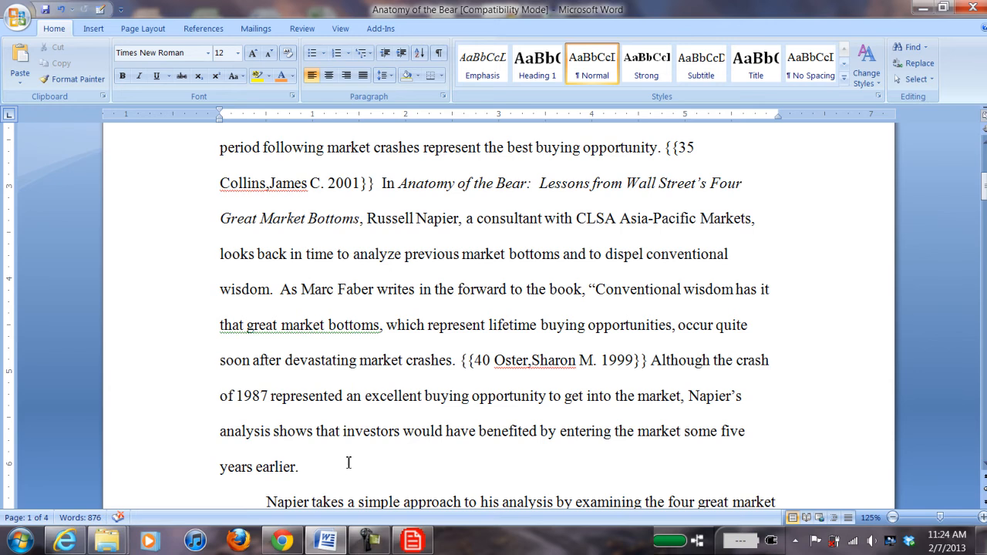
left_click(413, 540)
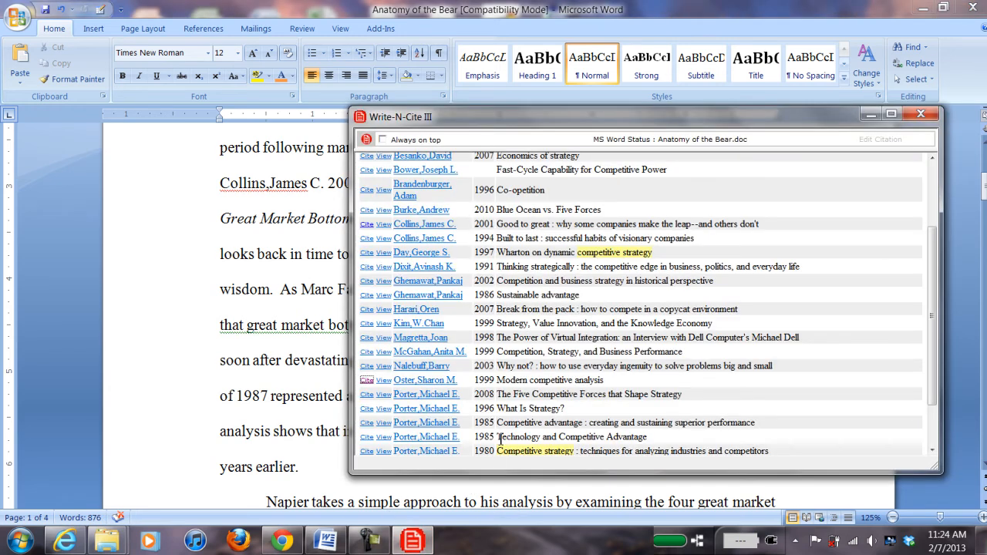
scroll(527, 323, "down", 2)
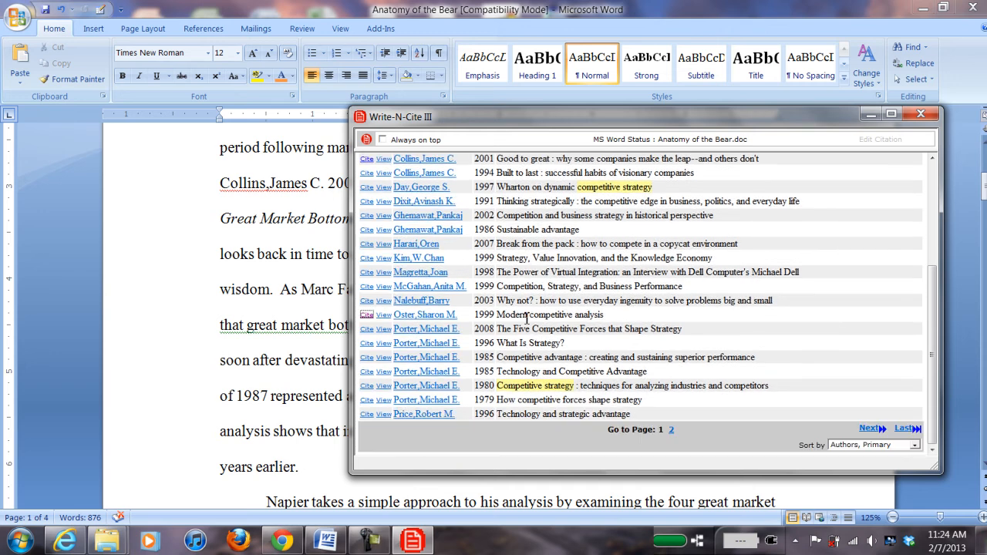
left_click(366, 404)
Step: Open Write-N-Cite's Bibliography page, currently set to Journal of Financial Economics style
mouse_move(524, 118)
left_mouse_down()
mouse_move(497, 473)
mouse_move(178, 401)
mouse_move(497, 440)
mouse_move(552, 216)
mouse_move(534, 123)
left_mouse_up()
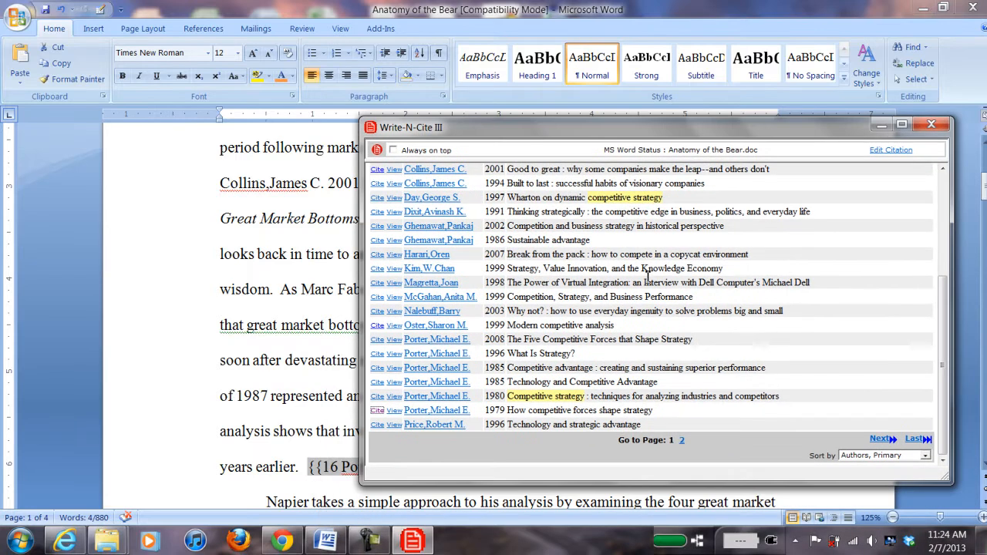
scroll(647, 293, "up", 5)
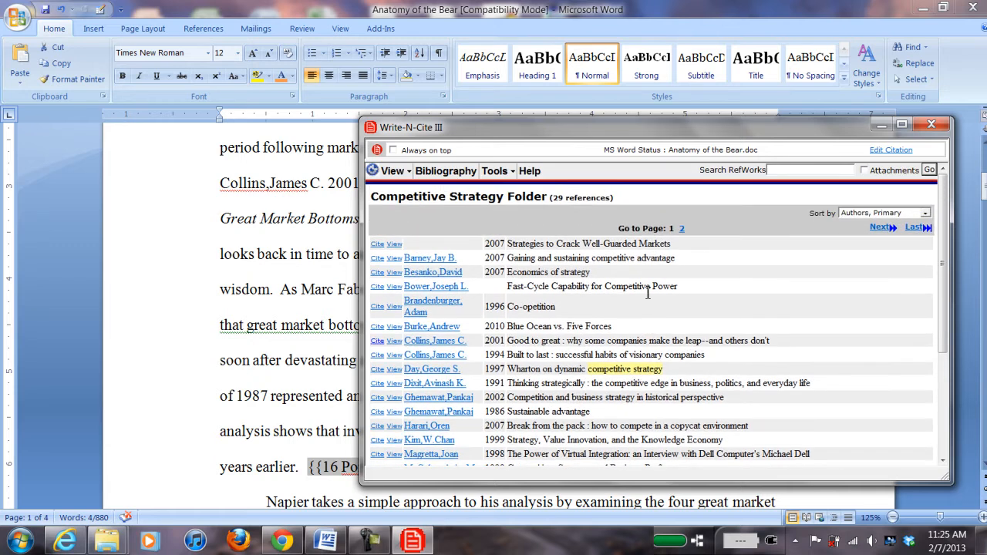
left_click(455, 175)
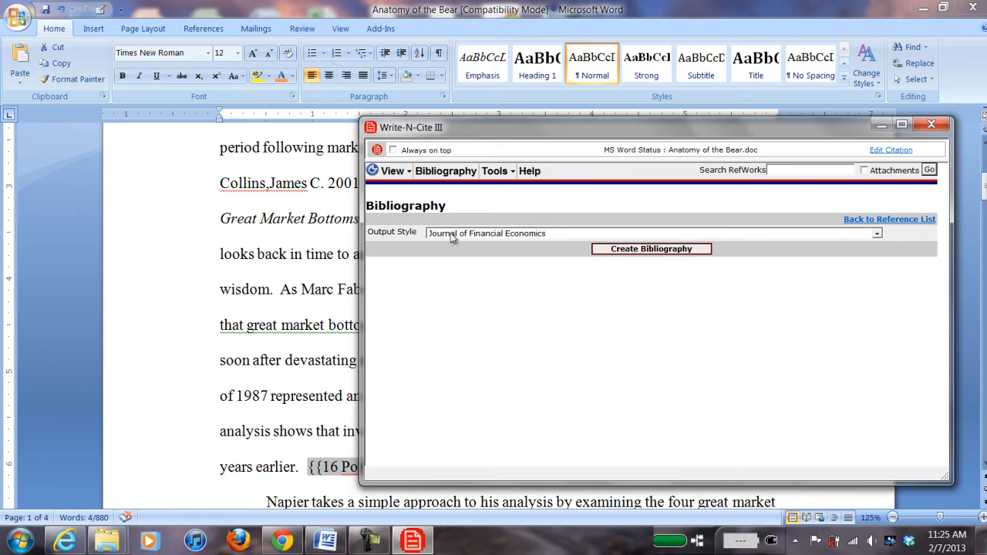
Step: Choose the Journal of Finance output style and create the bibliography, producing citations like 'Oster (1999)'
left_click(877, 235)
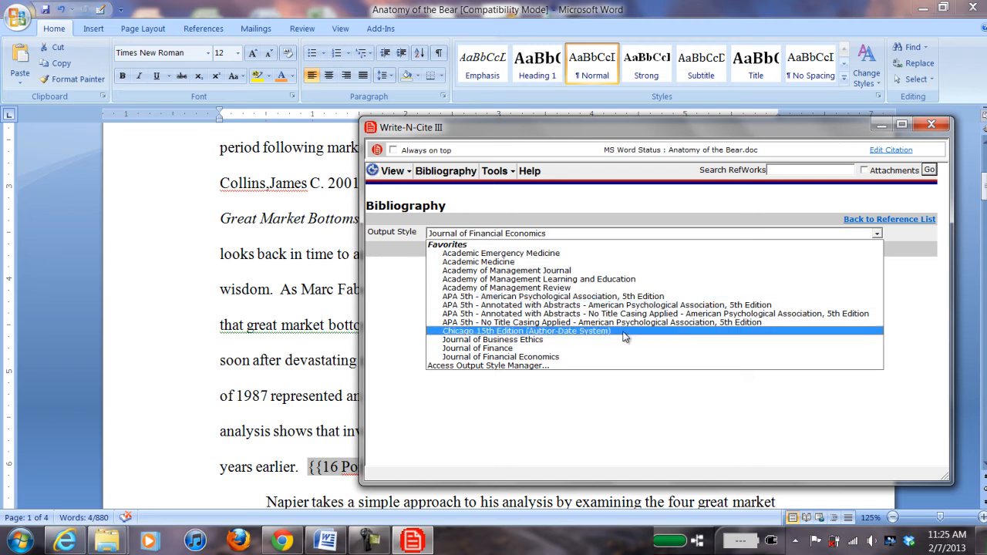
left_click(494, 350)
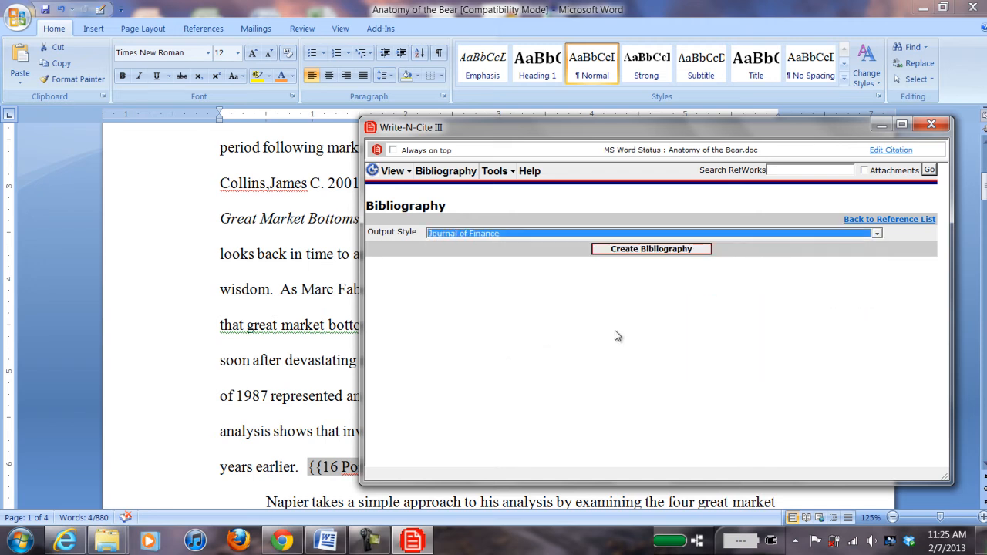
left_click(651, 249)
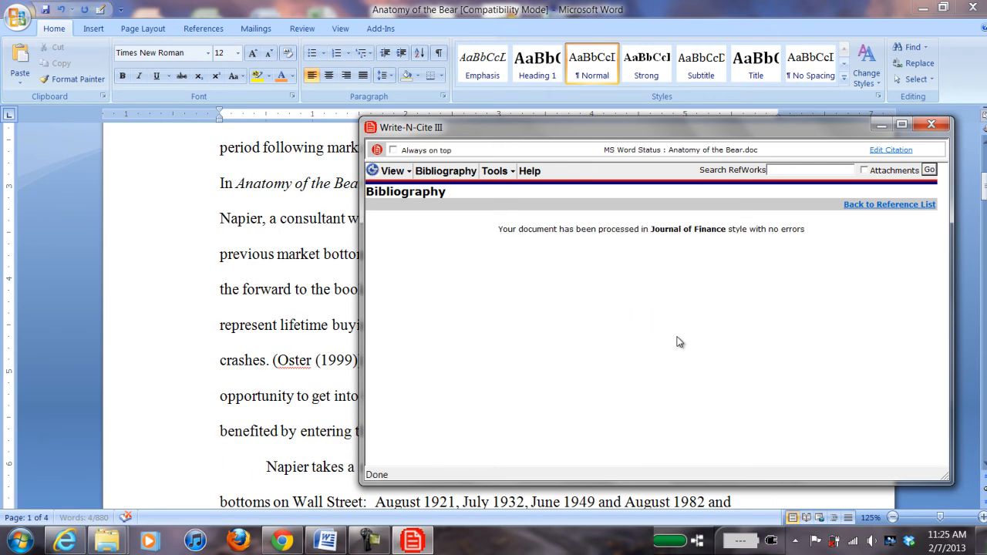
Step: Check the new References list on page 4, then scroll back up to the Vietnam War paragraph
left_click(198, 264)
scroll(280, 325, "up", 1)
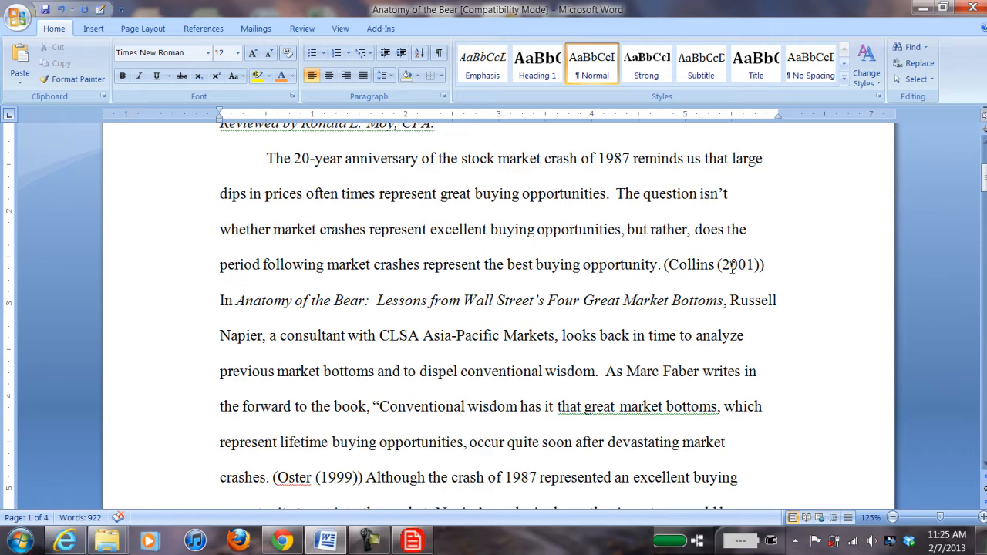
scroll(726, 269, "down", 3)
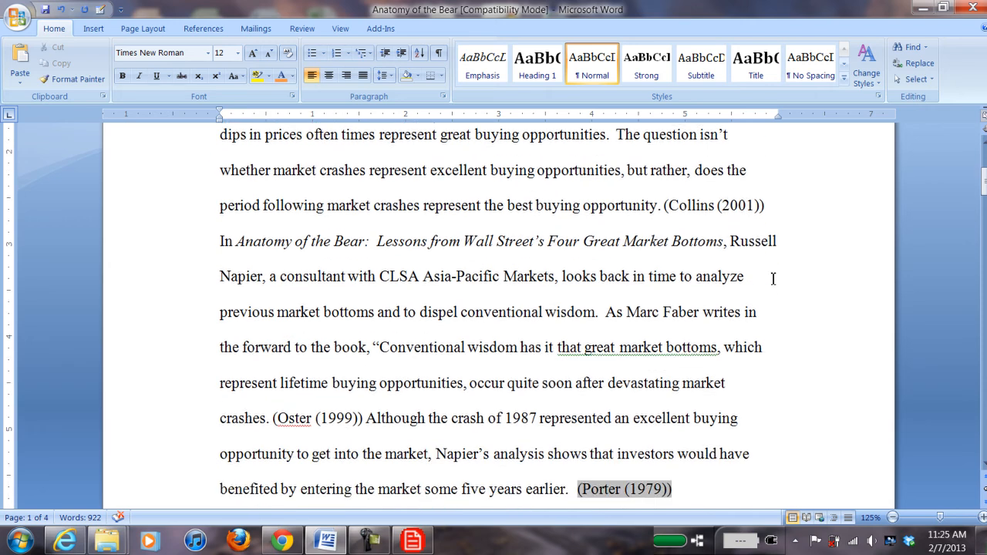
scroll(769, 298, "down", 12)
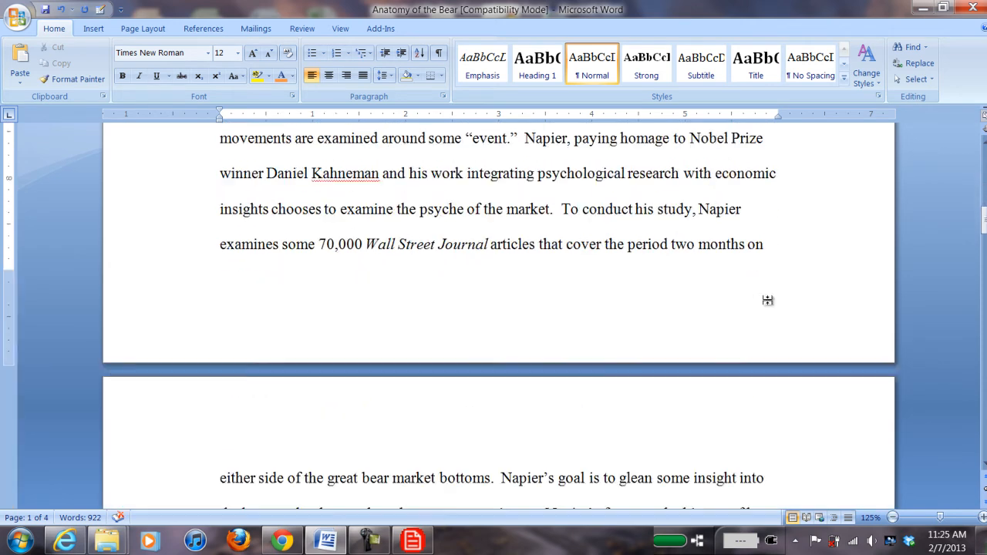
scroll(769, 303, "down", 20)
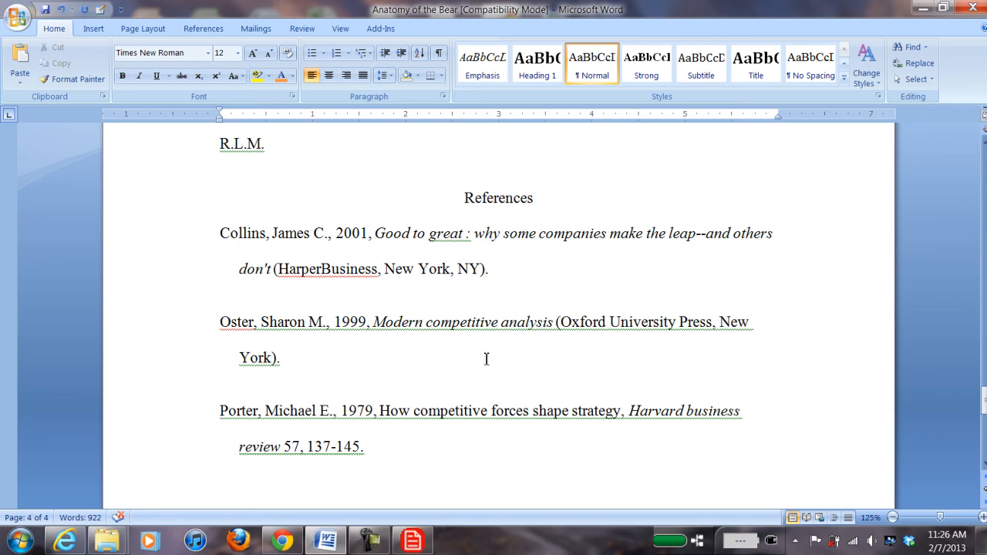
scroll(486, 359, "up", 20)
scroll(485, 358, "up", 3)
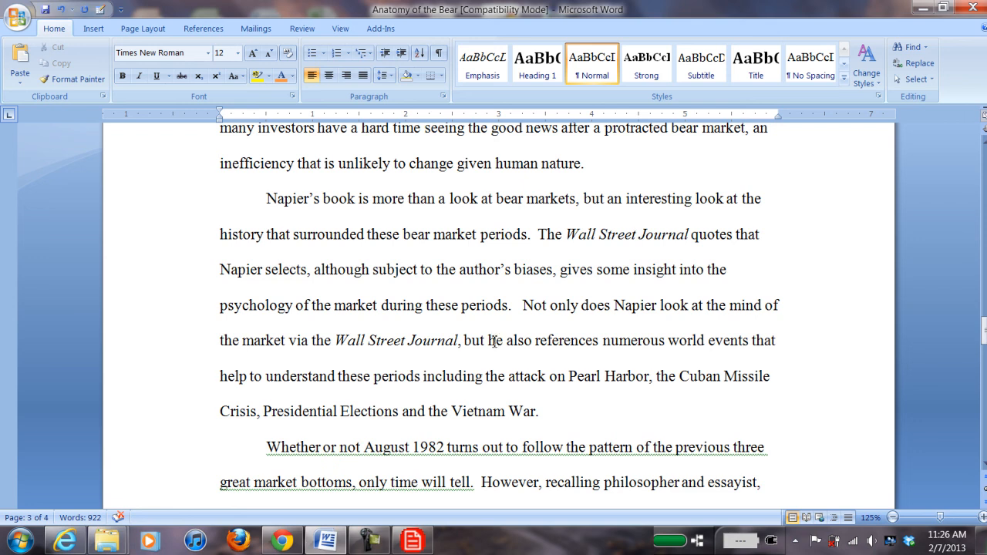
Step: Show the Competitive Strategy folder's references and move the Write-N-Cite window off the text
left_click(413, 540)
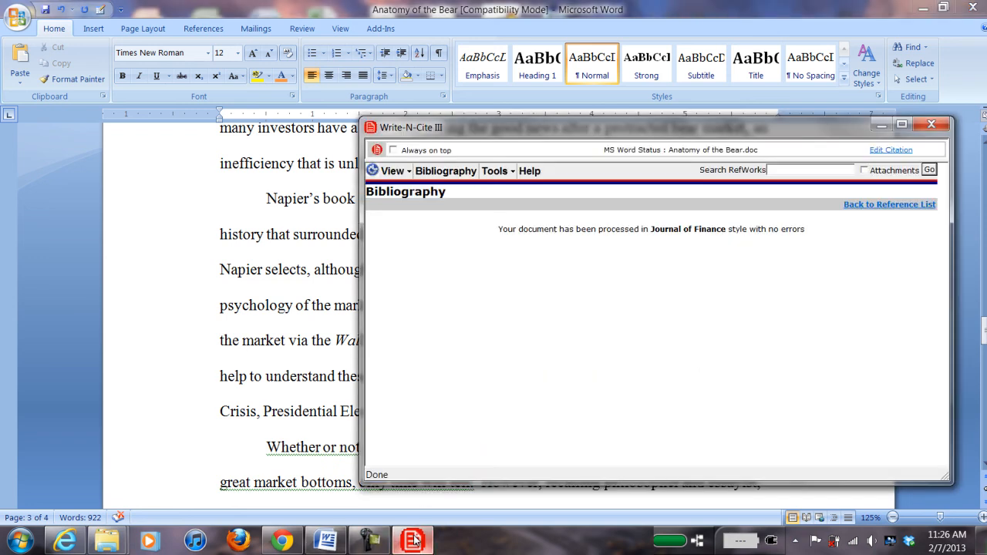
left_click(393, 171)
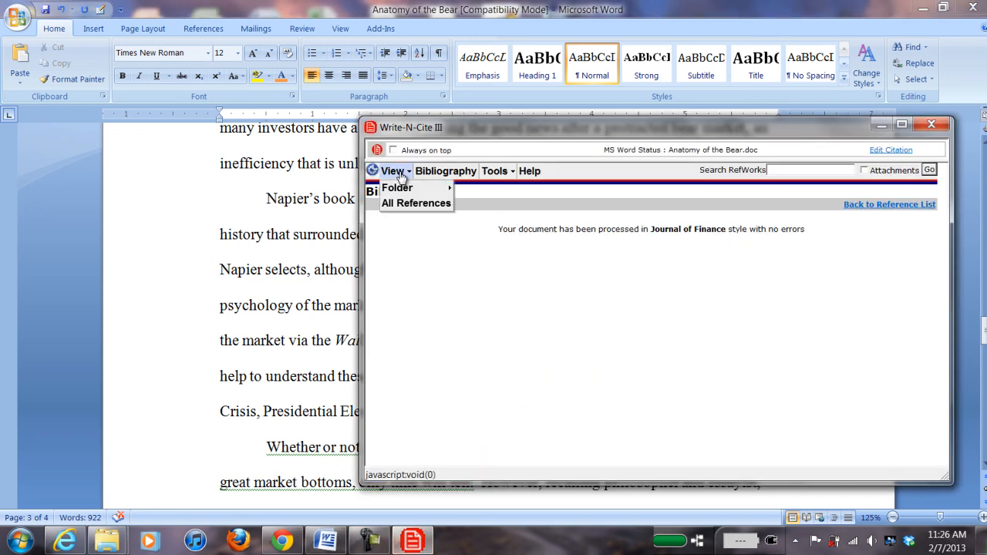
mouse_move(407, 191)
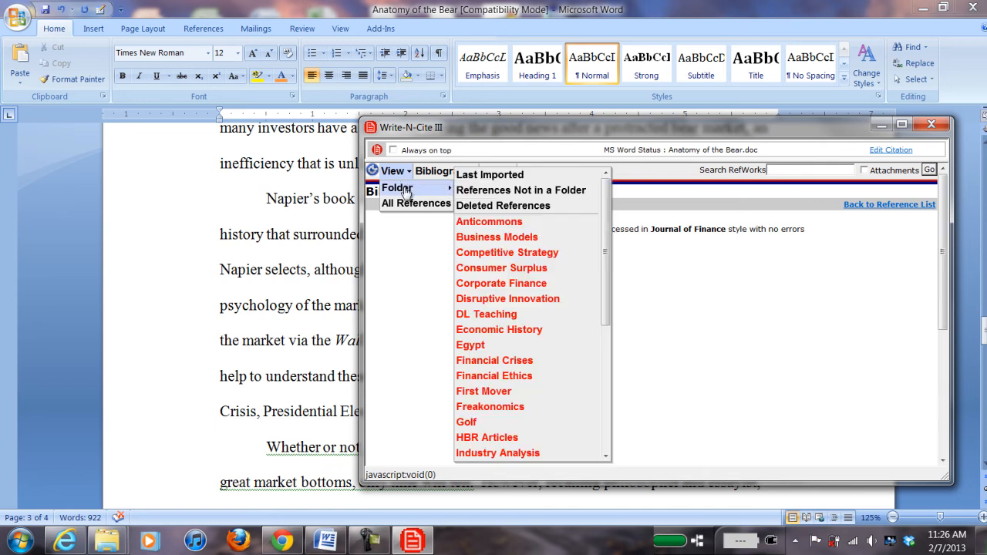
left_click(506, 252)
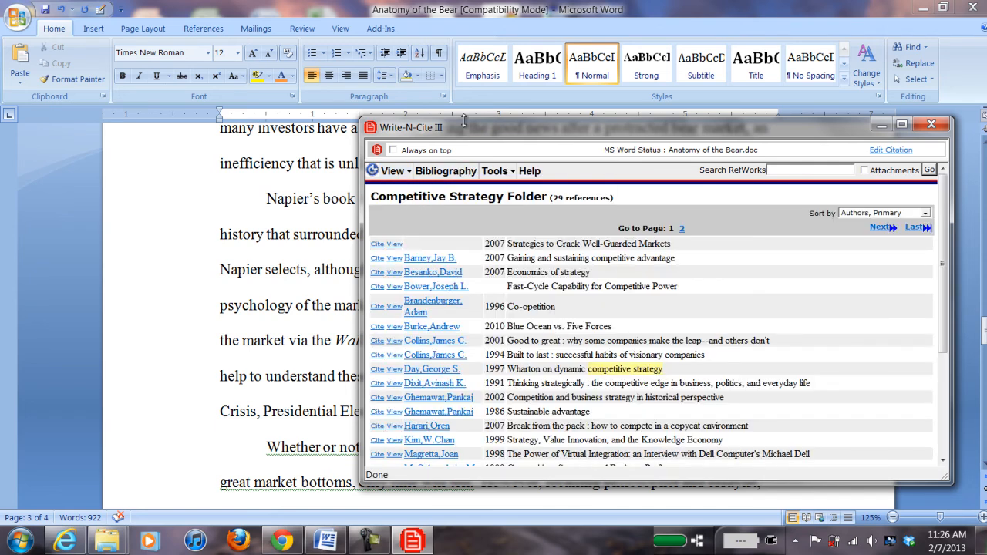
left_click_drag(656, 121, 656, 135)
left_click_drag(472, 139, 219, 482)
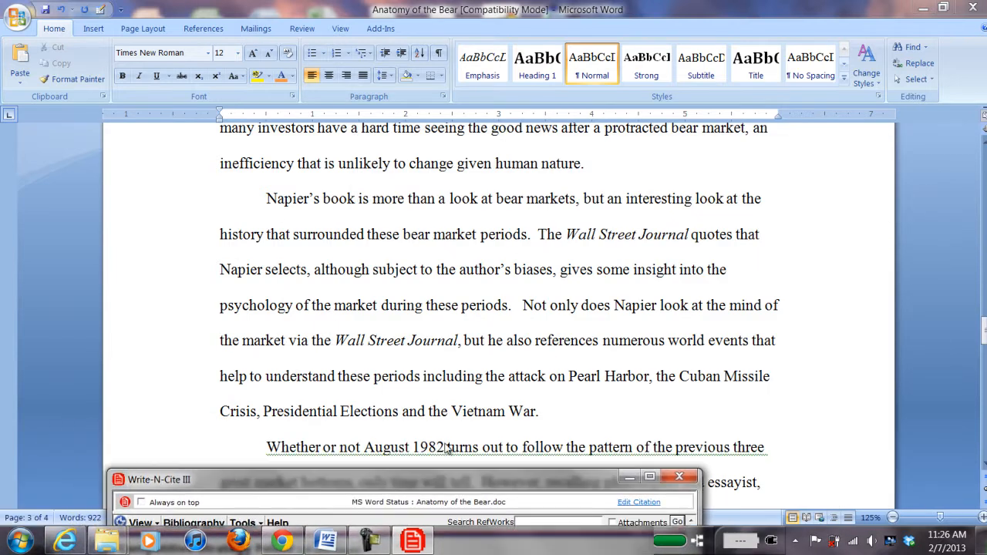
Step: Cite Brandenburger's 1996 'Co-opetition' after 'the Vietnam War.'
left_click(552, 412)
double_click(552, 414)
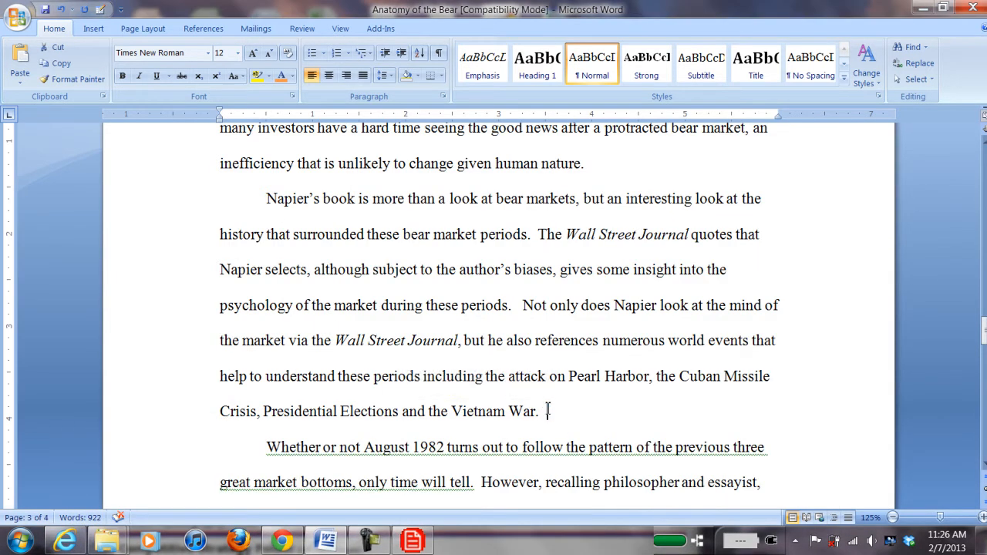
left_click(404, 545)
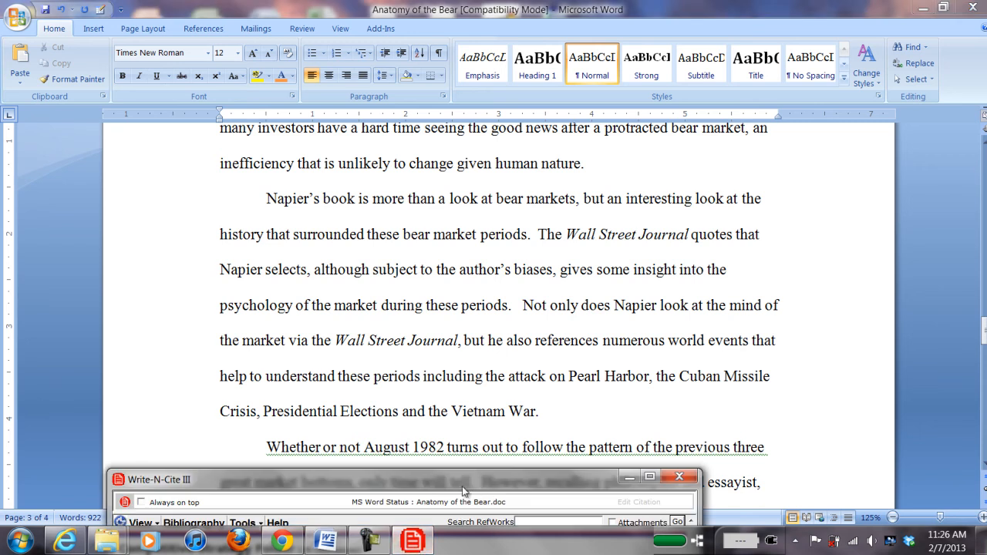
left_click_drag(455, 532, 660, 159)
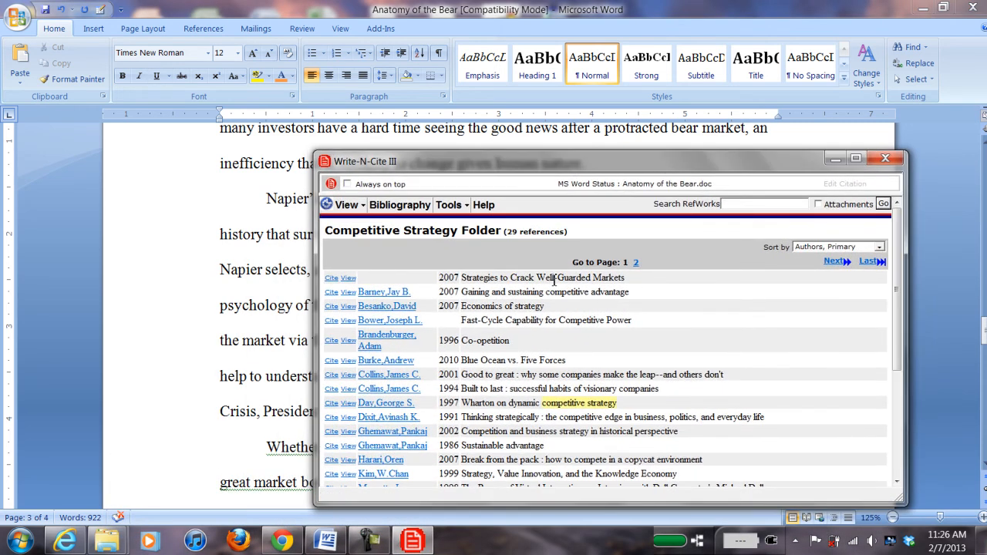
left_click(331, 341)
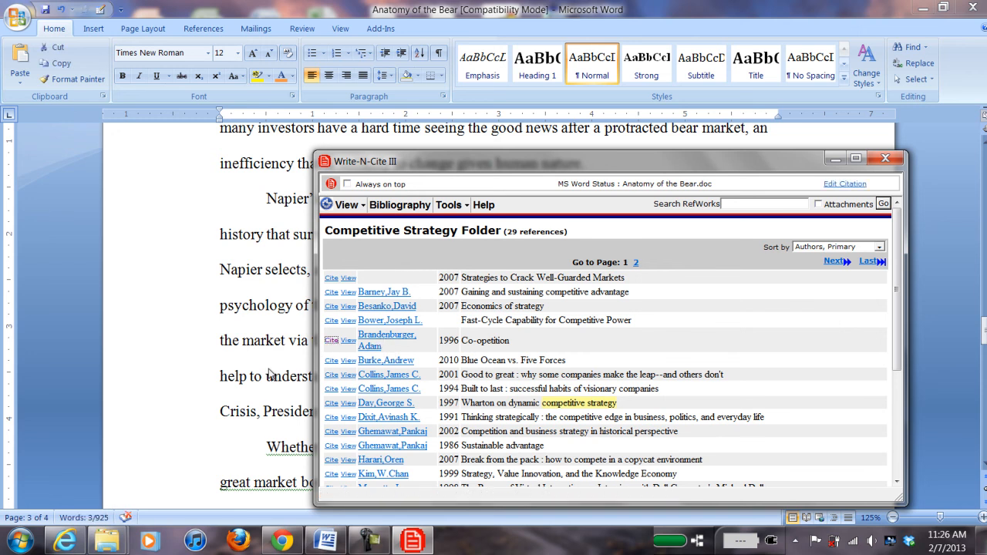
left_click_drag(566, 161, 0, 291)
left_click(135, 55)
left_click_drag(115, 11, 276, 44)
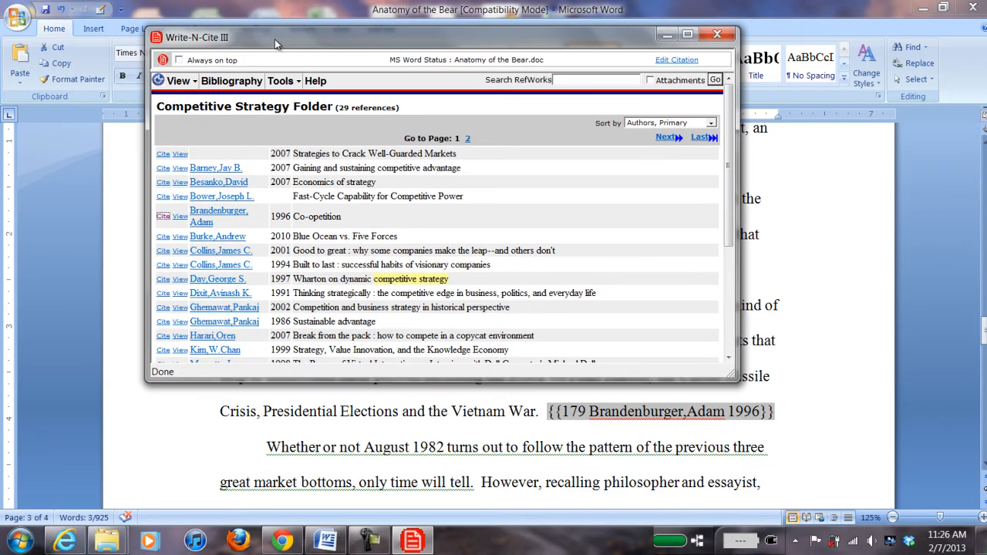
Step: Regenerate the Journal of Finance bibliography, turning the citation into '(Brandenburger and Nalebuff (1996))', and review References
left_click(235, 83)
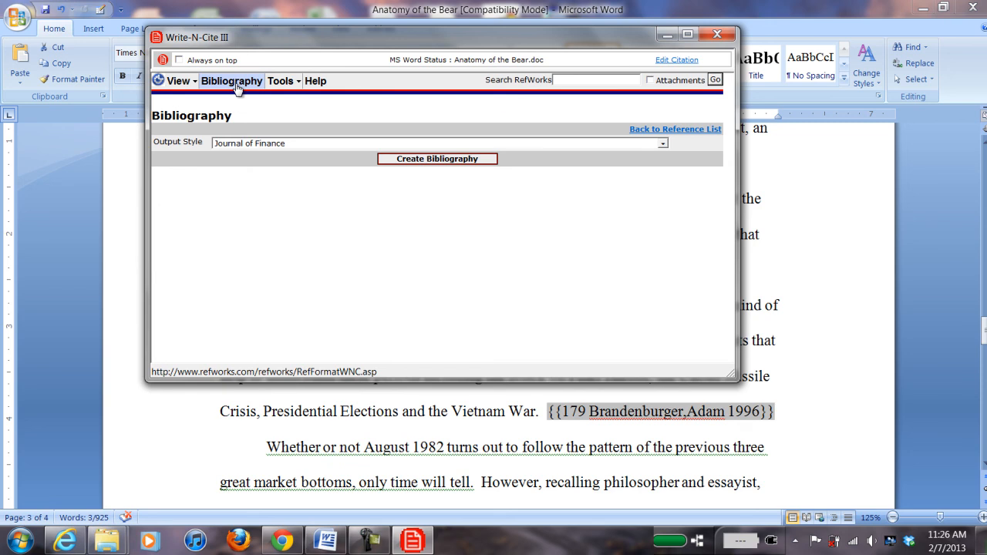
left_click(429, 158)
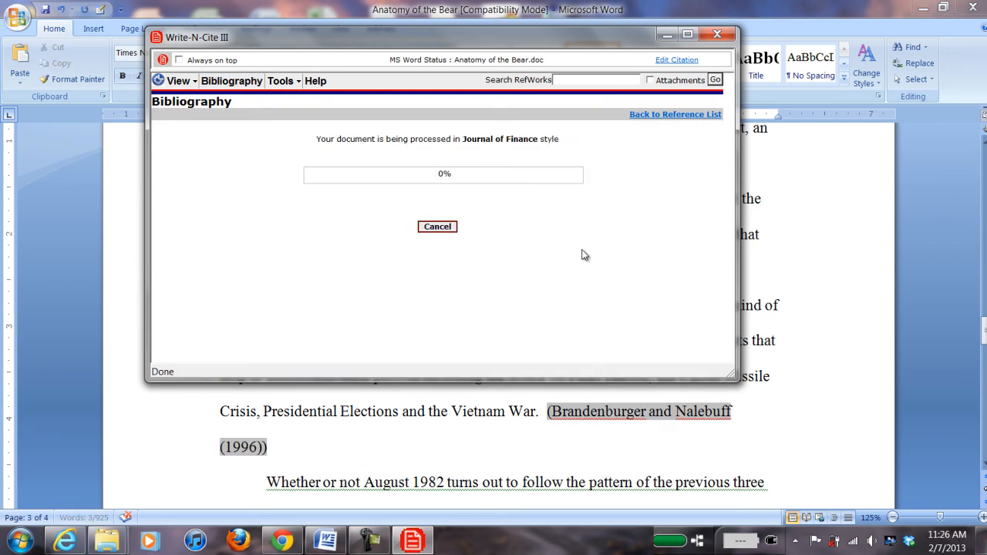
scroll(938, 351, "down", 10)
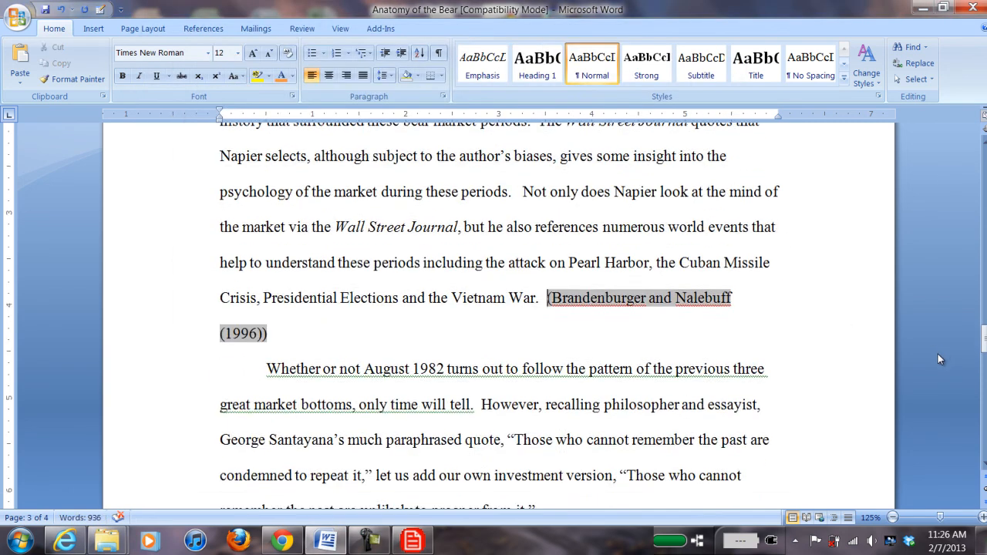
scroll(925, 367, "down", 3)
scroll(924, 370, "up", 3)
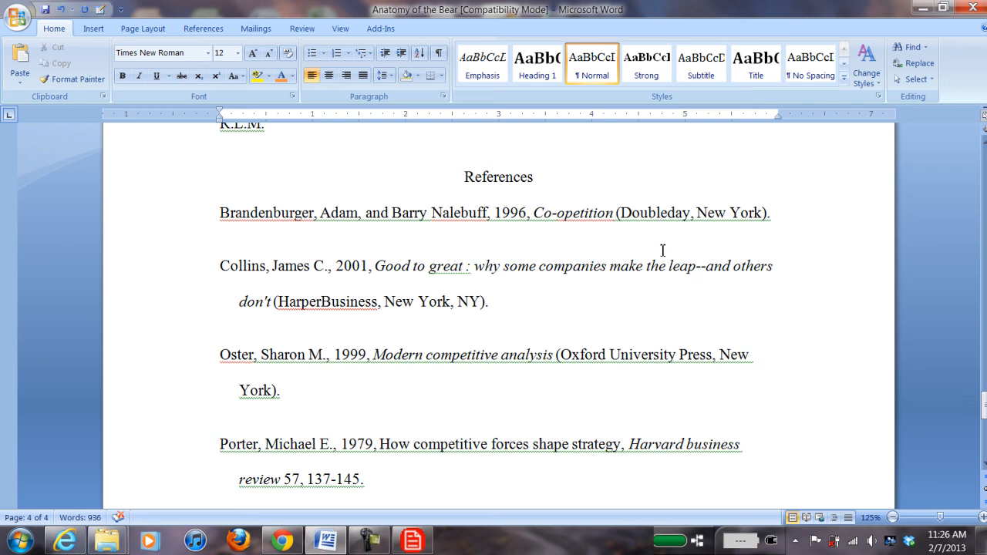
left_click_drag(983, 406, 984, 337)
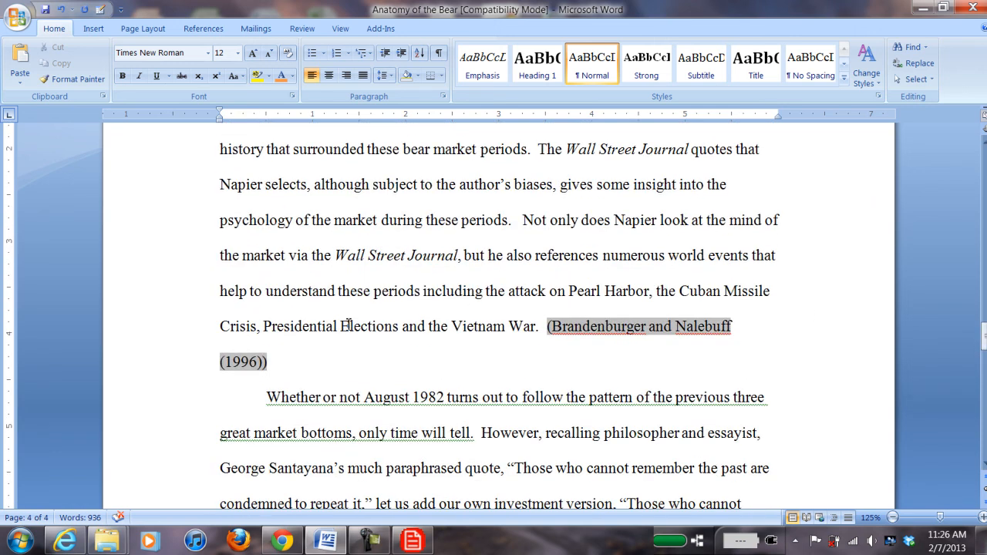
Step: Delete the Brandenburger and Nalebuff citation from the Vietnam War sentence
left_click(280, 360)
key("BackSpace")
key("BackSpace")
scroll(303, 349, "down", 2)
scroll(303, 350, "down", 18)
scroll(299, 359, "up", 8)
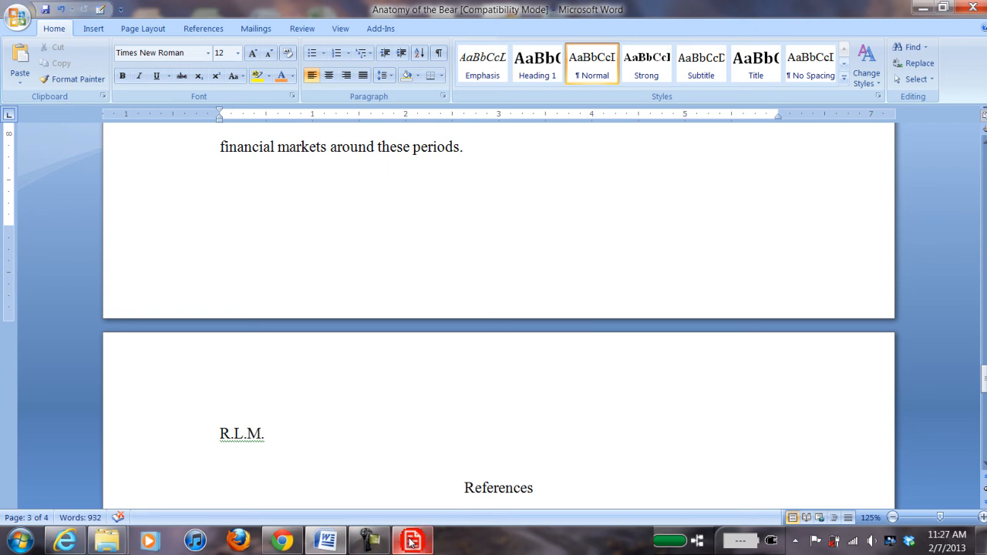
Step: Regenerate the Journal of Finance References list so it starts with Collins
left_click(411, 540)
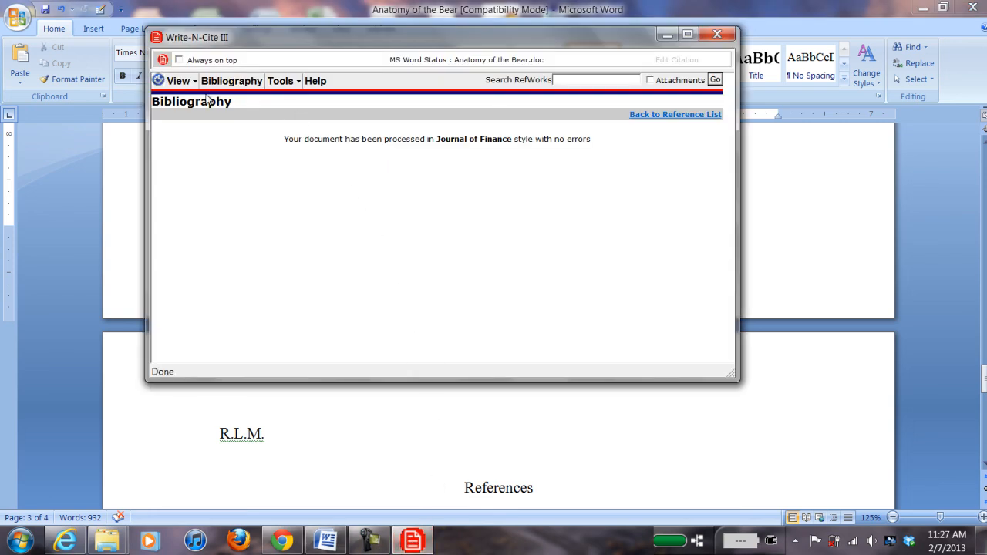
left_click(229, 81)
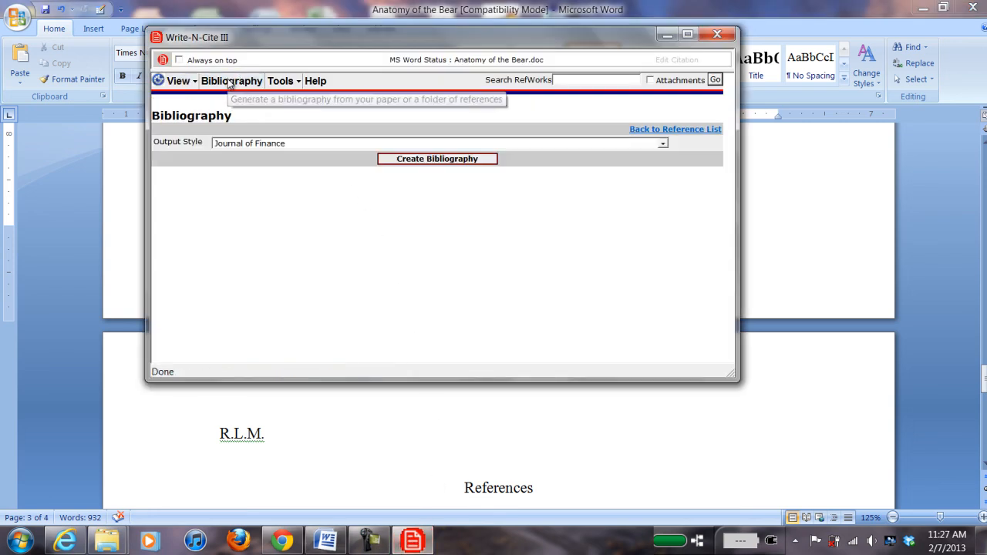
left_click(430, 161)
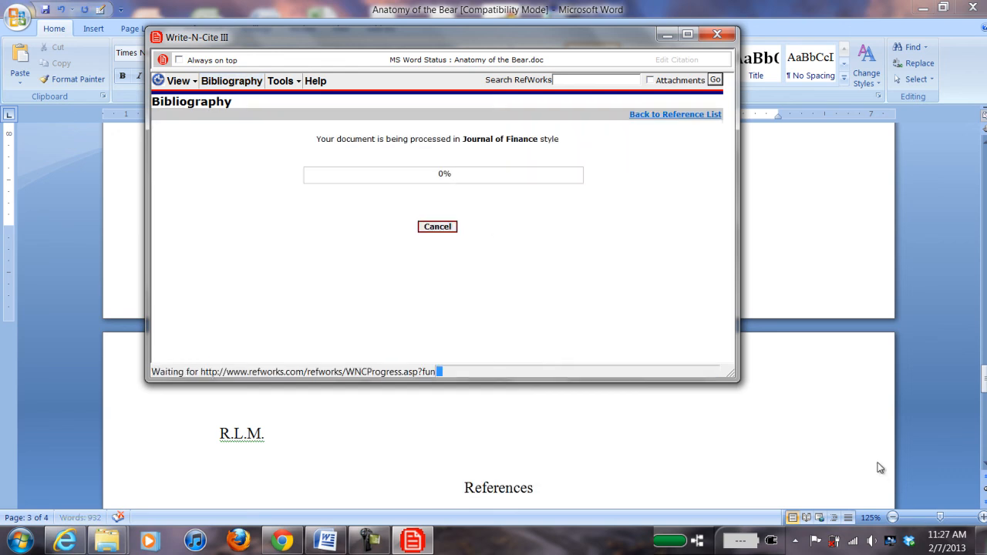
left_click(882, 437)
scroll(878, 436, "down", 5)
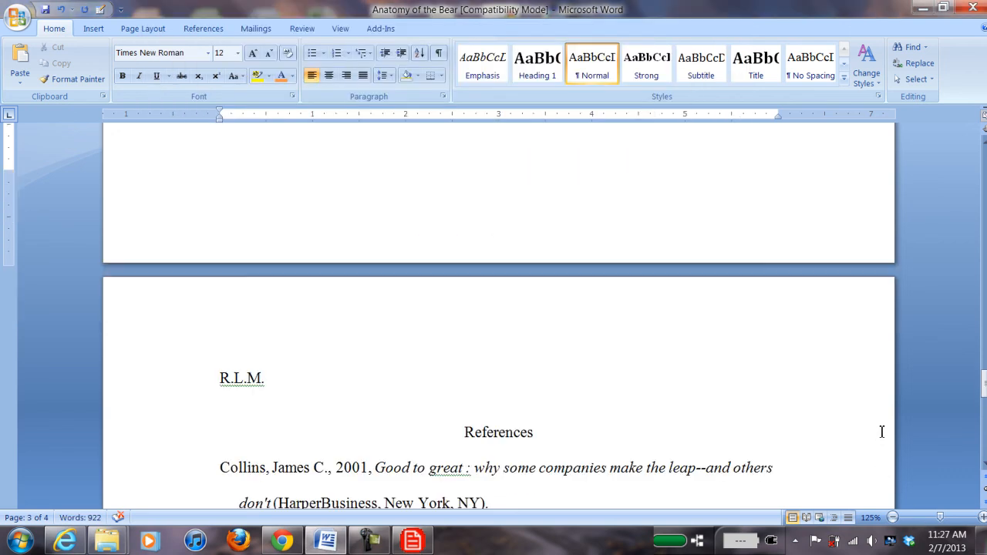
Step: Review the three-entry References list, then scroll back to the (Oster (1999)) and (Porter (1979)) citations on page 1
scroll(357, 310, "down", 1)
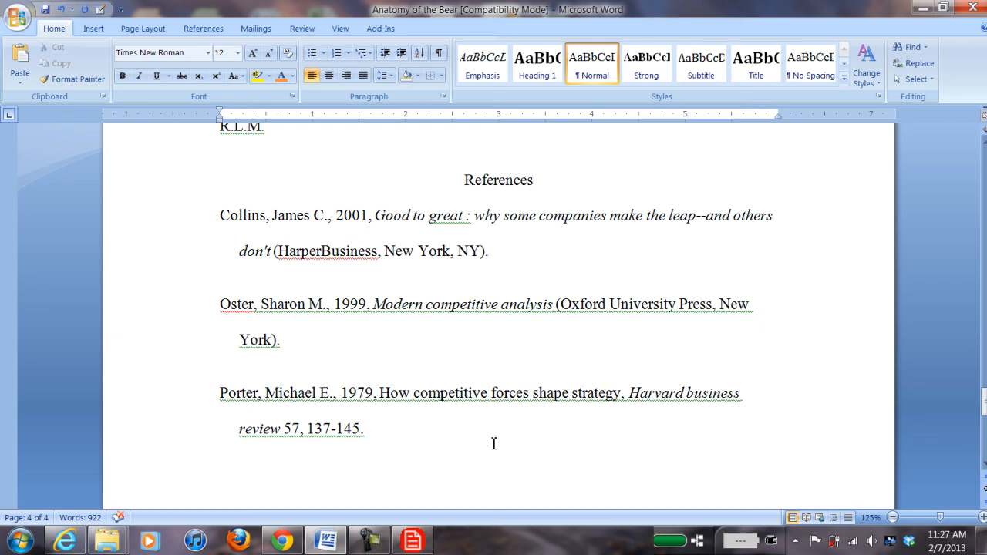
scroll(412, 353, "up", 10)
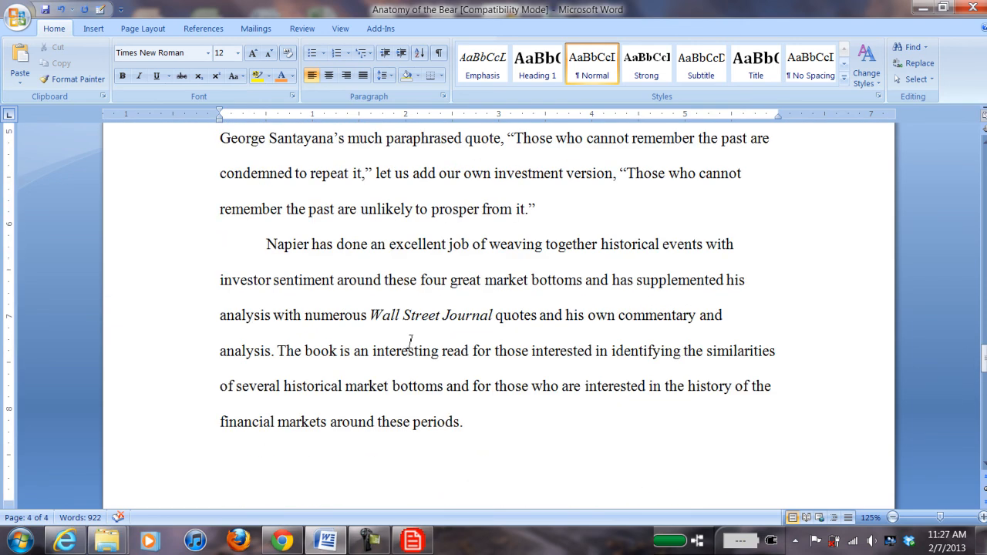
scroll(409, 342, "up", 5)
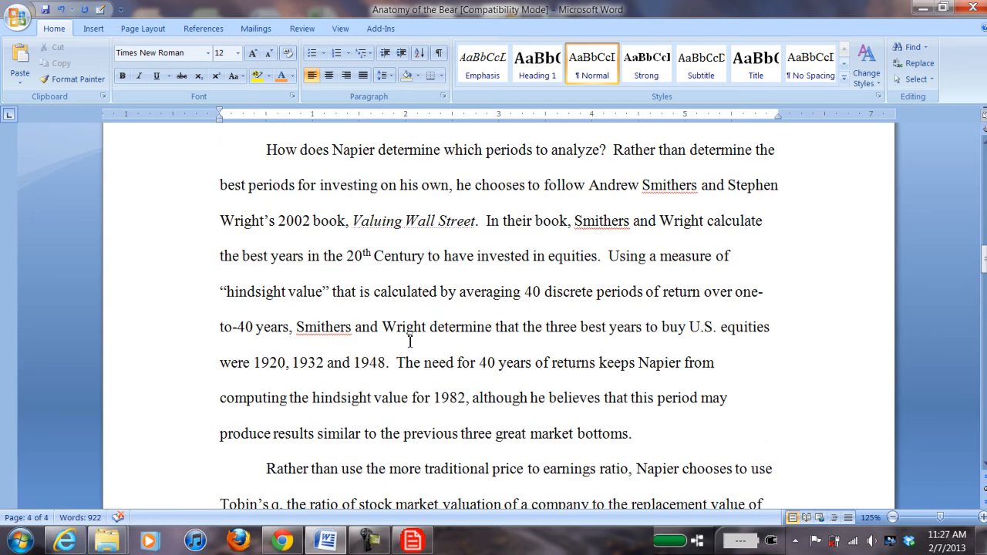
scroll(409, 342, "up", 10)
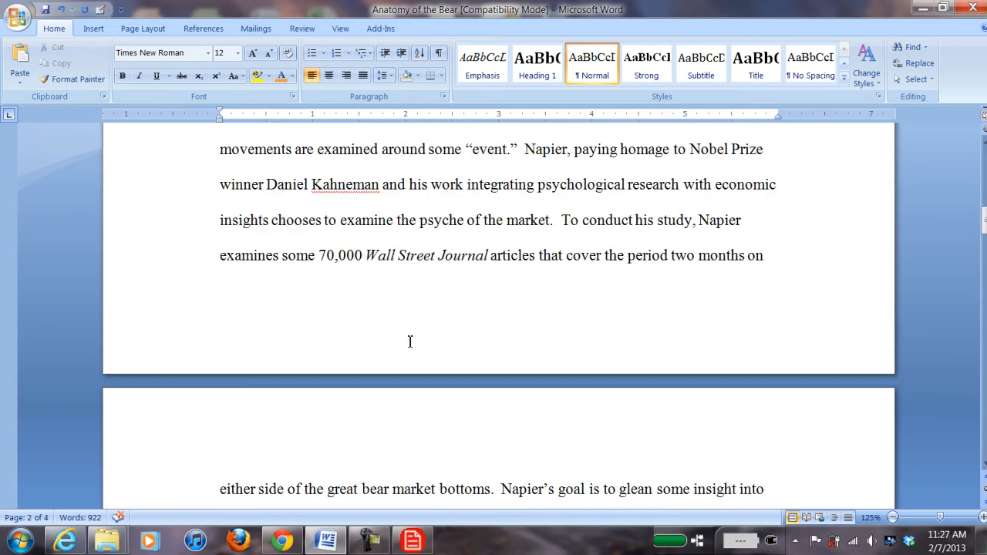
scroll(409, 341, "up", 5)
scroll(454, 330, "up", 1)
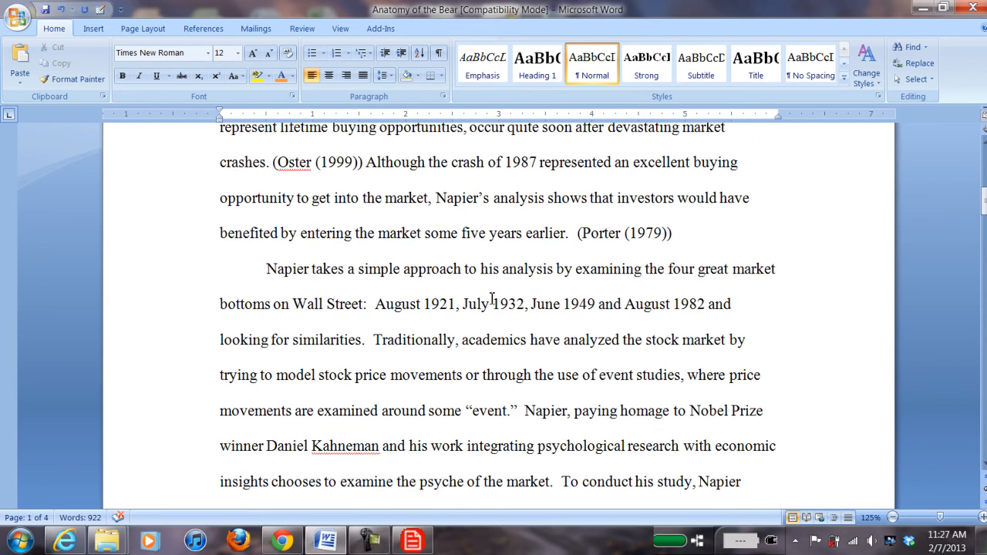